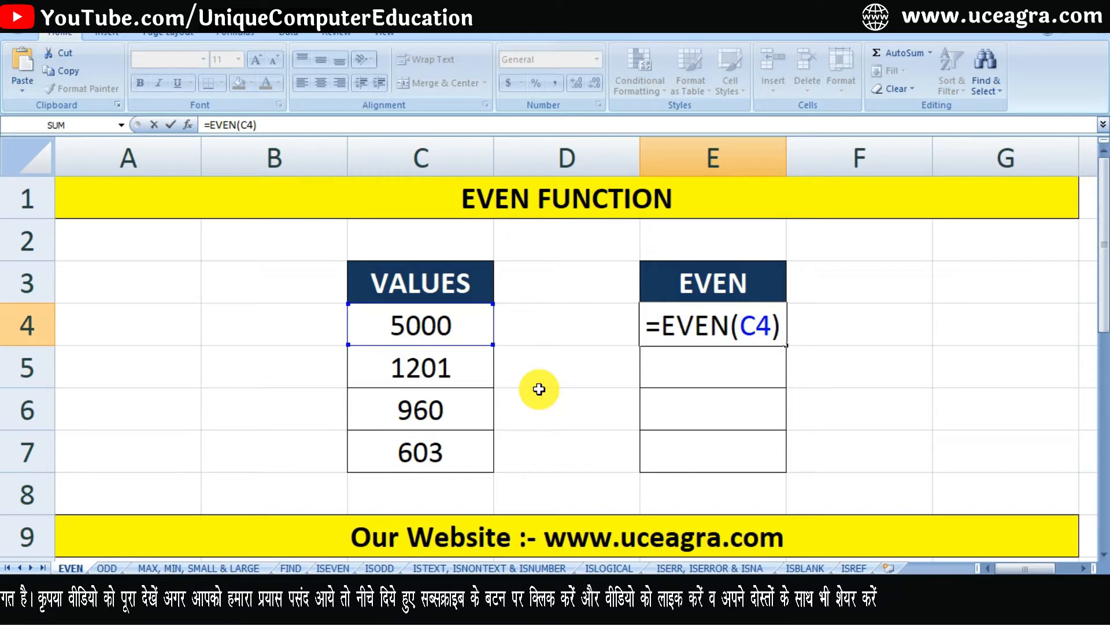
# Step: Complete =EVEN(C4) in E4 and fill the formula down through E7
pyautogui.press('Return')
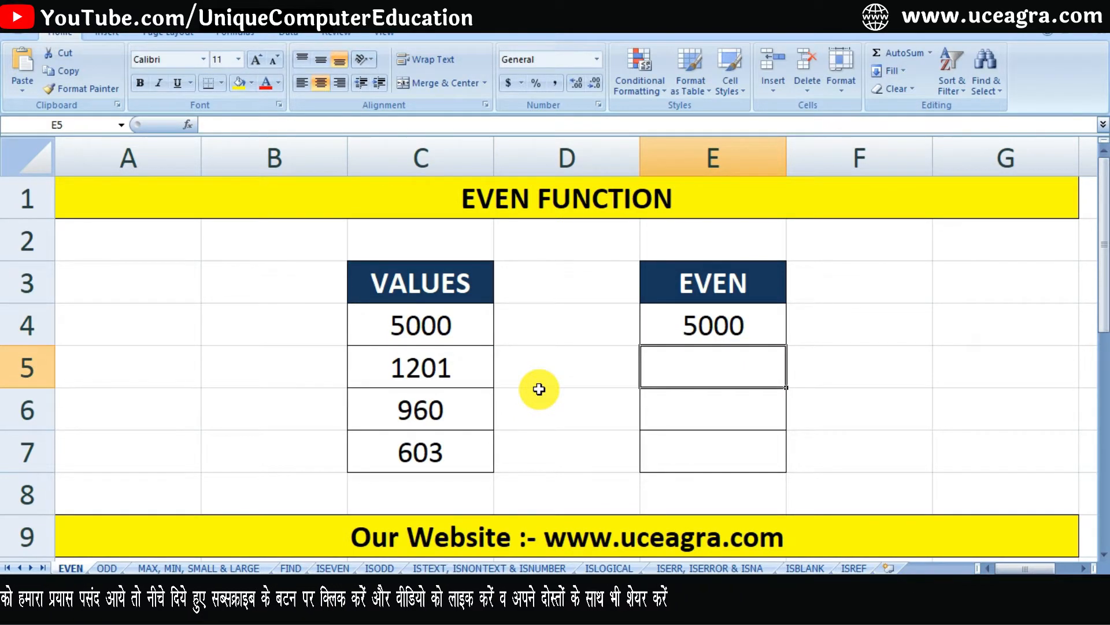
pyautogui.click(701, 323)
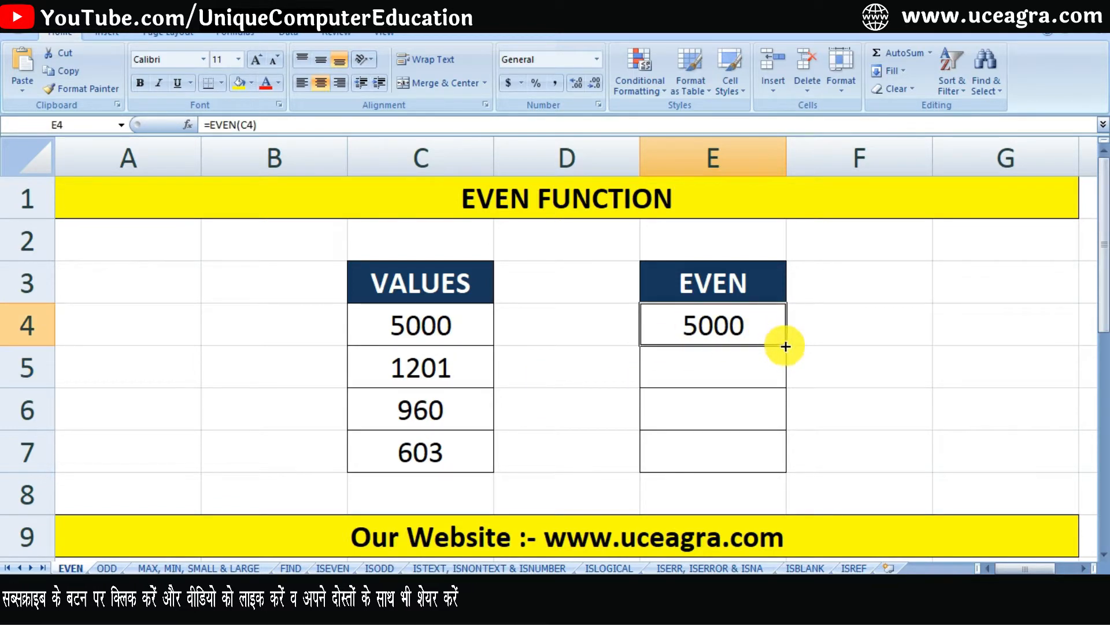
pyautogui.moveTo(783, 347); pyautogui.dragTo(813, 439)
pyautogui.click(801, 439)
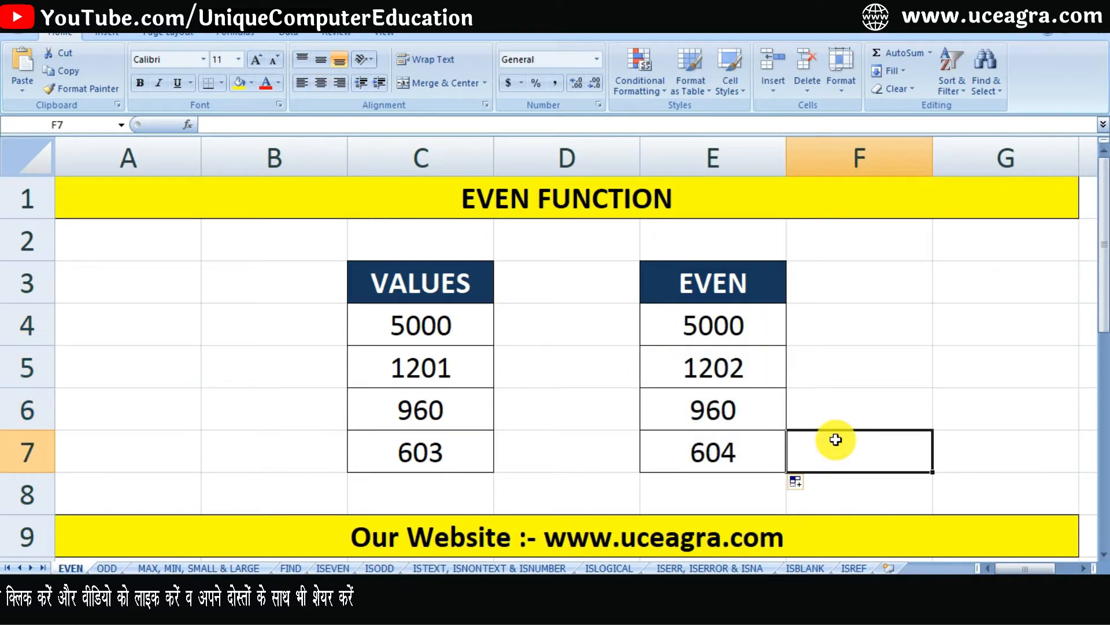
# Step: Compare the odd source values in C5 and C7 with their EVEN results in column E
pyautogui.click(431, 367)
pyautogui.click(720, 365)
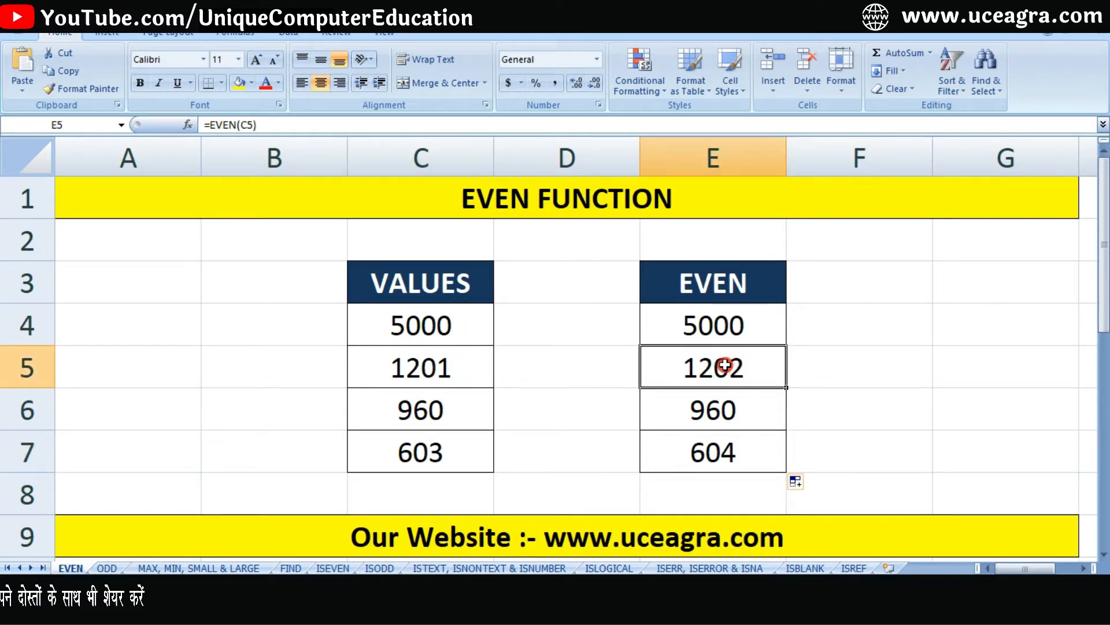
pyautogui.click(396, 457)
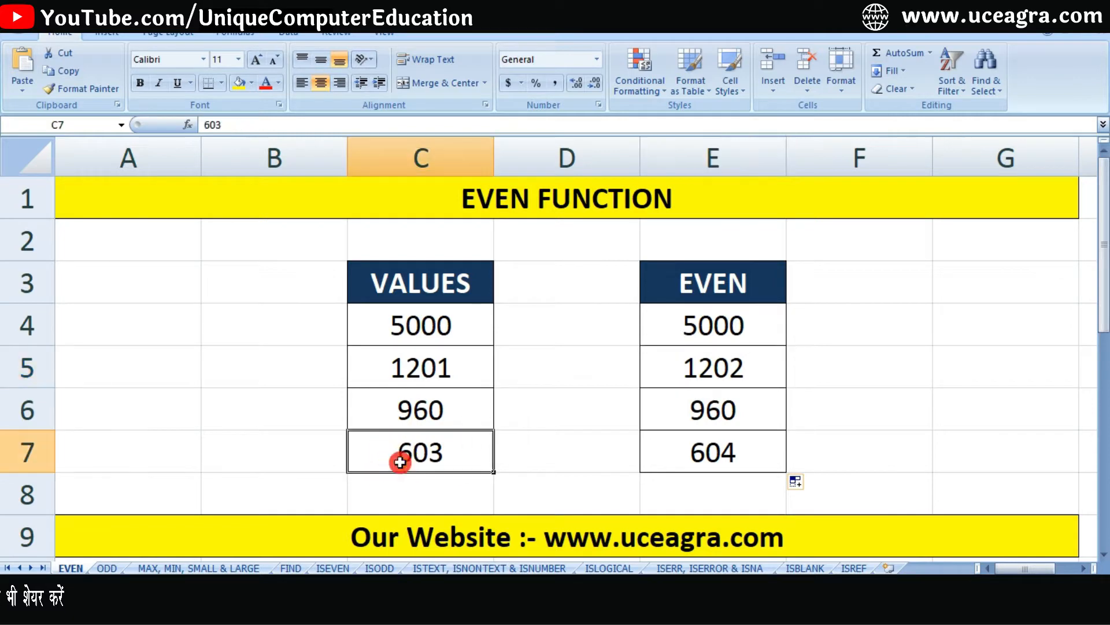
pyautogui.click(700, 446)
pyautogui.click(997, 363)
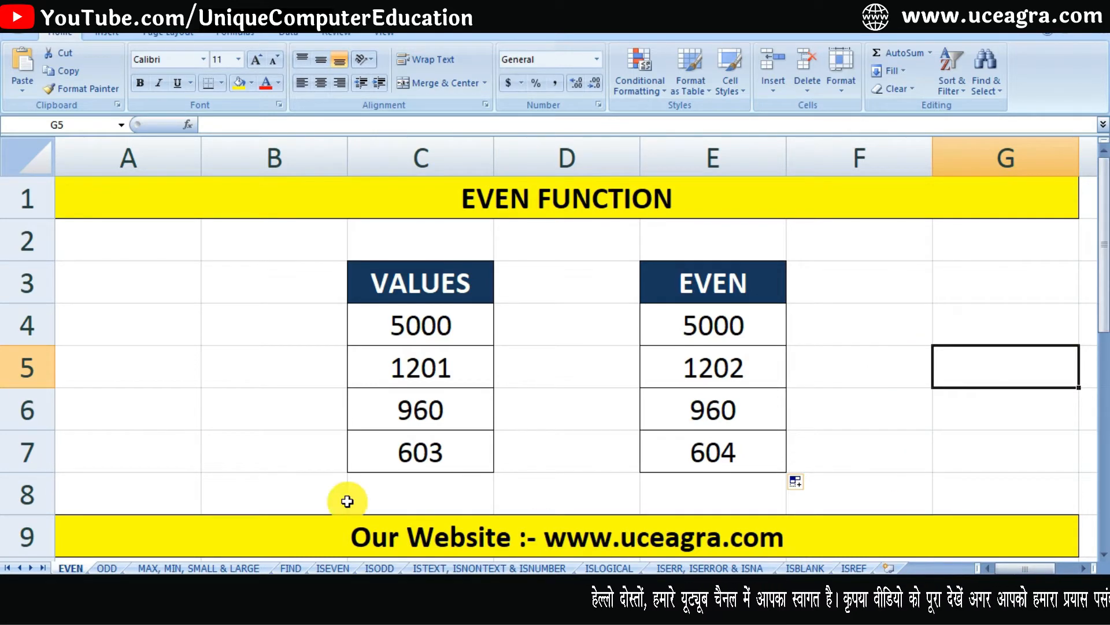
# Step: On the ODD sheet, enter the formula =ODD(C4) in cell E4
pyautogui.click(118, 561)
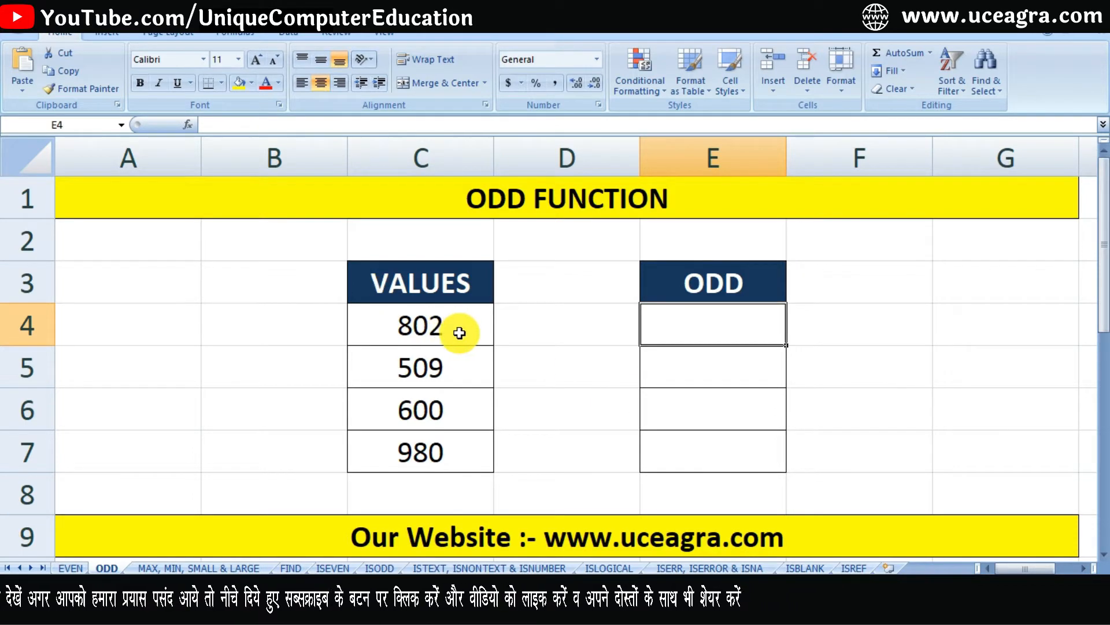
pyautogui.write('=odd')
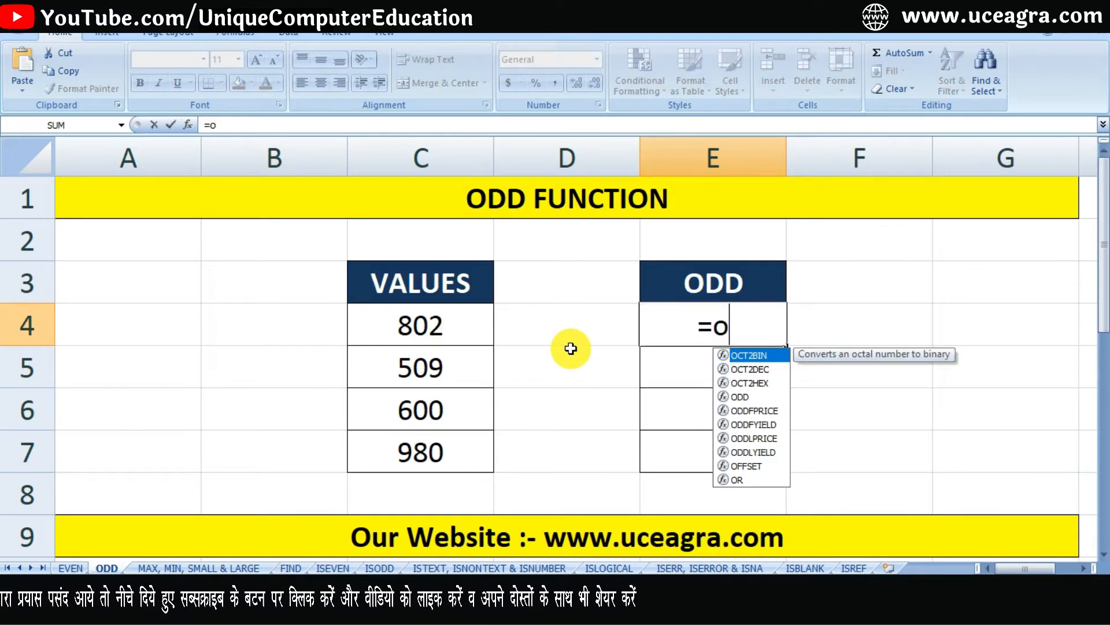
pyautogui.press('Tab')
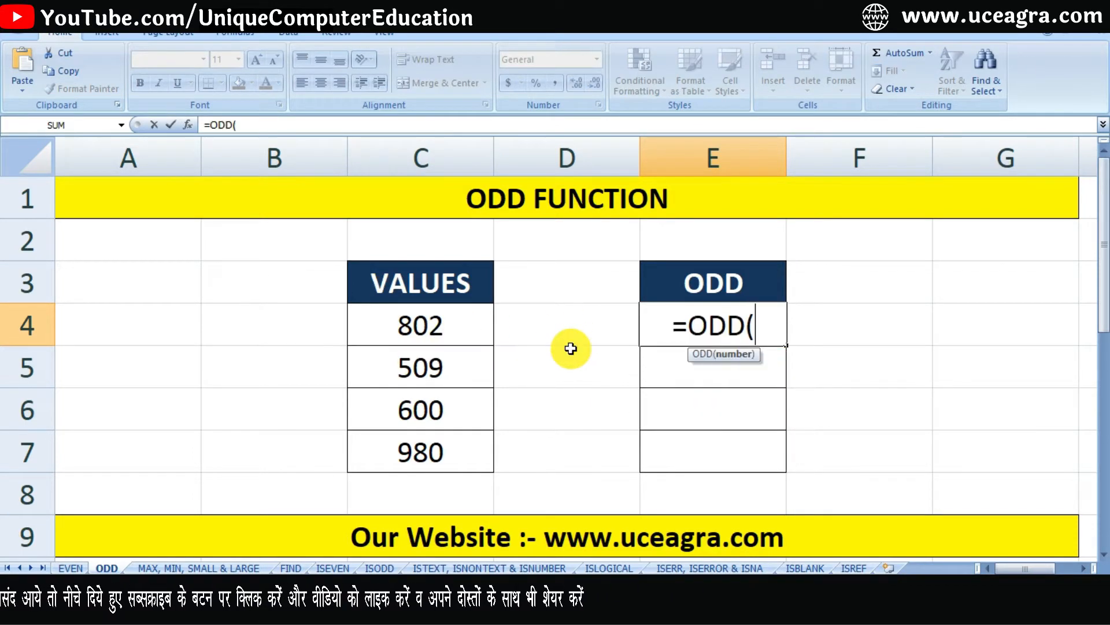
pyautogui.click(432, 330)
pyautogui.write(')')
pyautogui.press('Return')
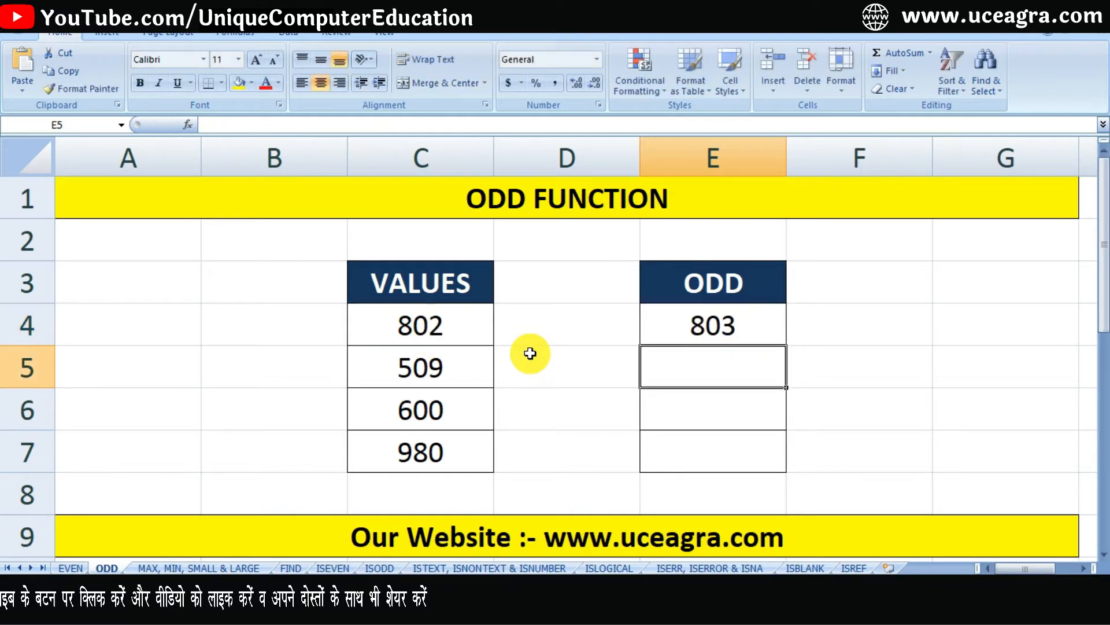
# Step: Fill the ODD formula from E4 down through E7
pyautogui.click(681, 340)
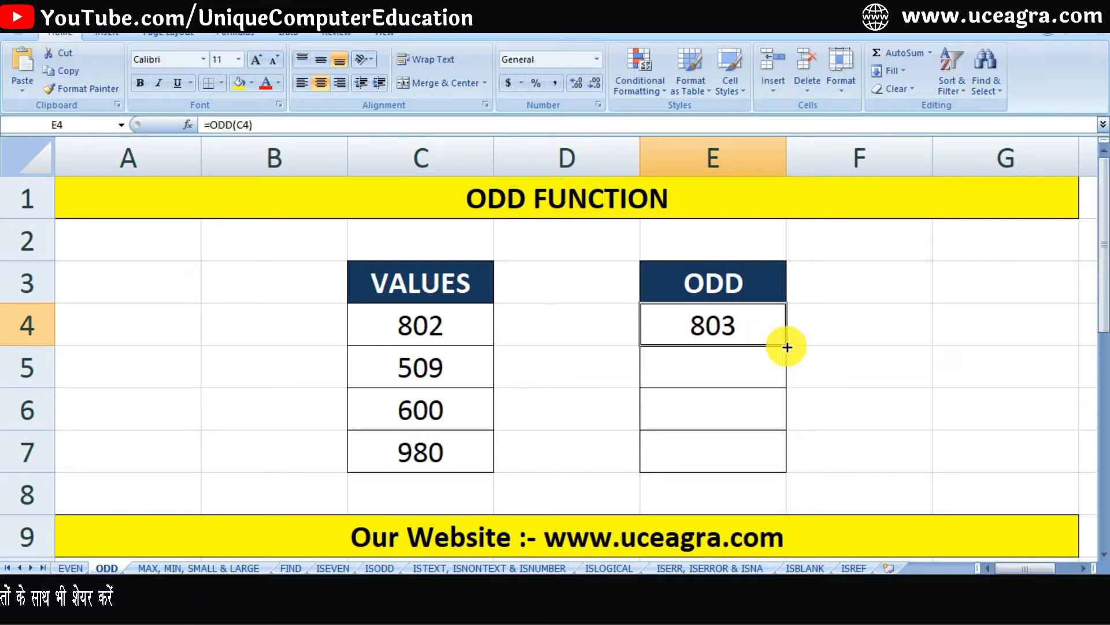
pyautogui.moveTo(787, 347); pyautogui.dragTo(778, 463)
pyautogui.click(856, 424)
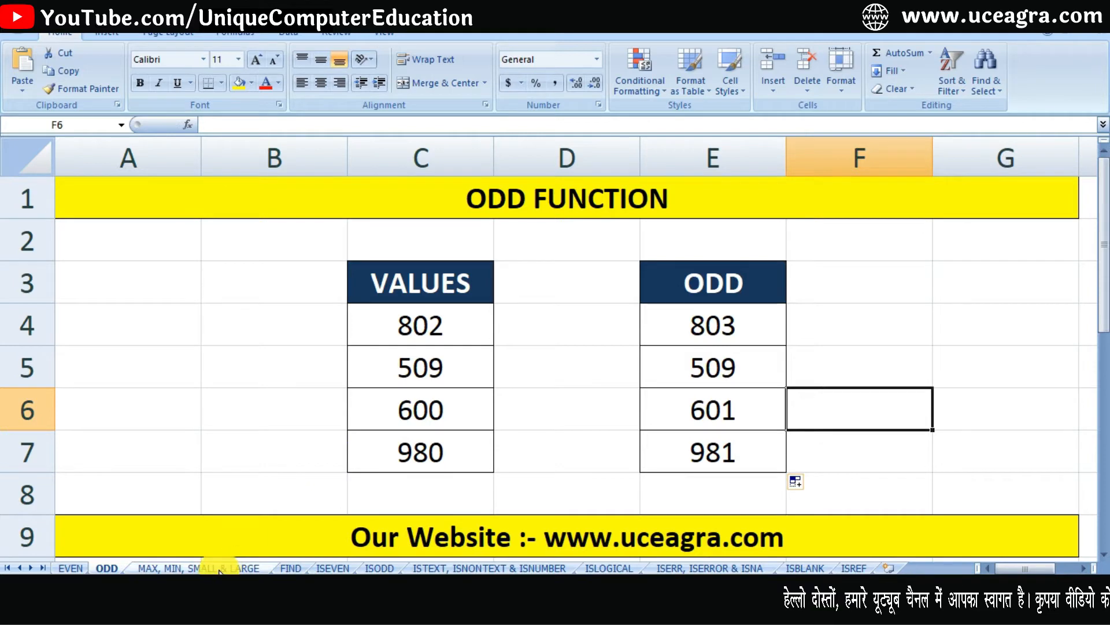
# Step: On the MAX, MIN, SMALL & LARGE sheet, enter a MIN formula over A4:C7 in cell F6
pyautogui.click(197, 568)
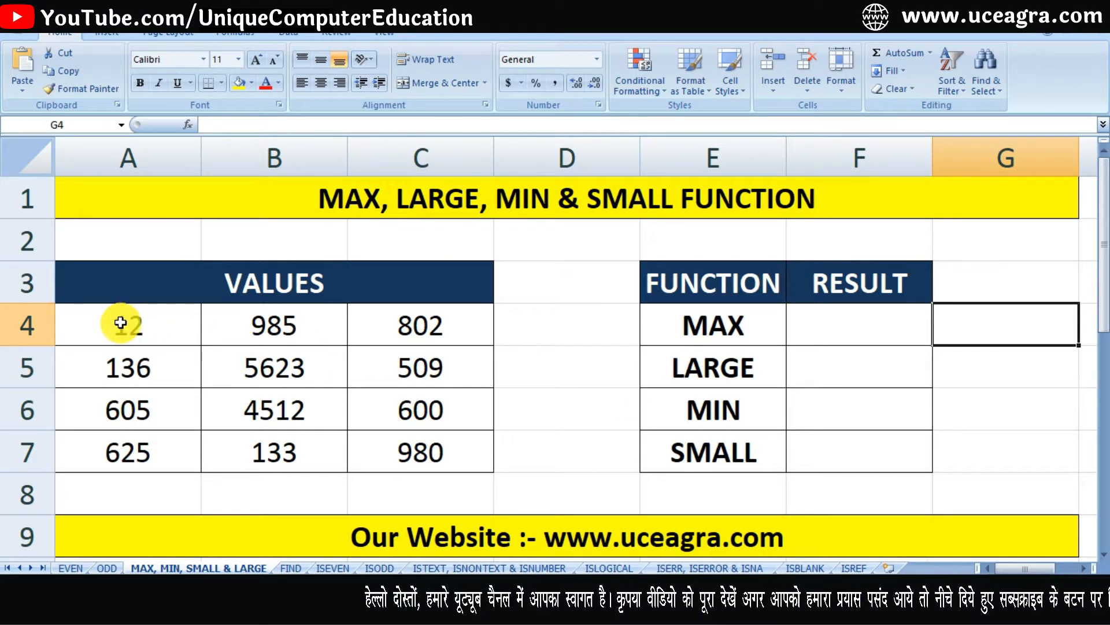
pyautogui.moveTo(121, 324); pyautogui.dragTo(387, 455)
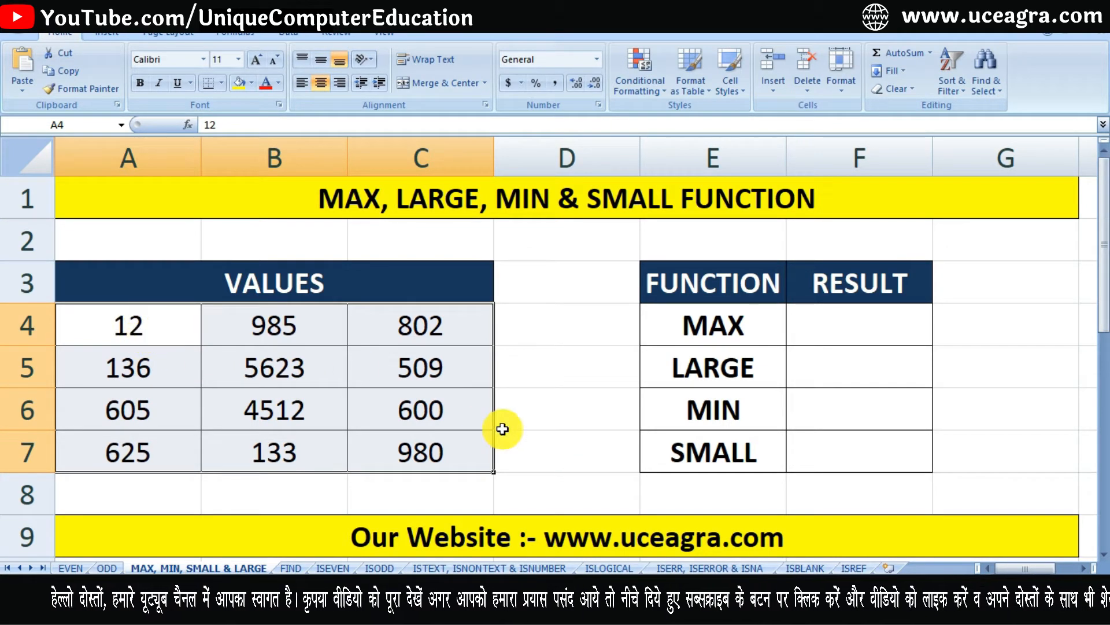
pyautogui.click(859, 427)
pyautogui.write('=min')
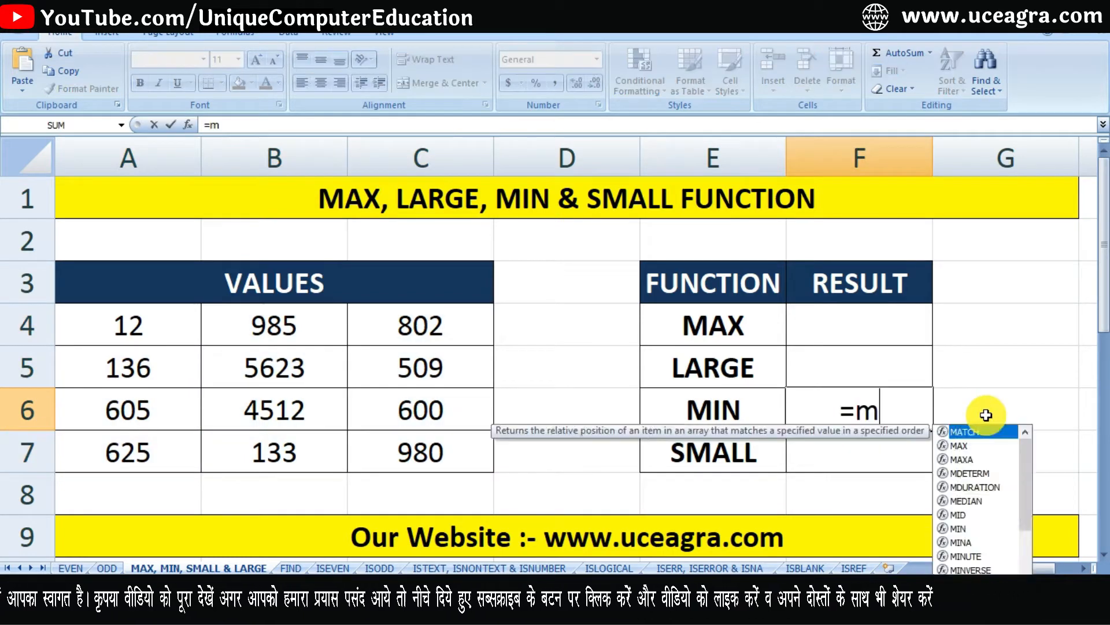
pyautogui.press('Tab')
pyautogui.moveTo(170, 320); pyautogui.dragTo(356, 439)
pyautogui.press('Return')
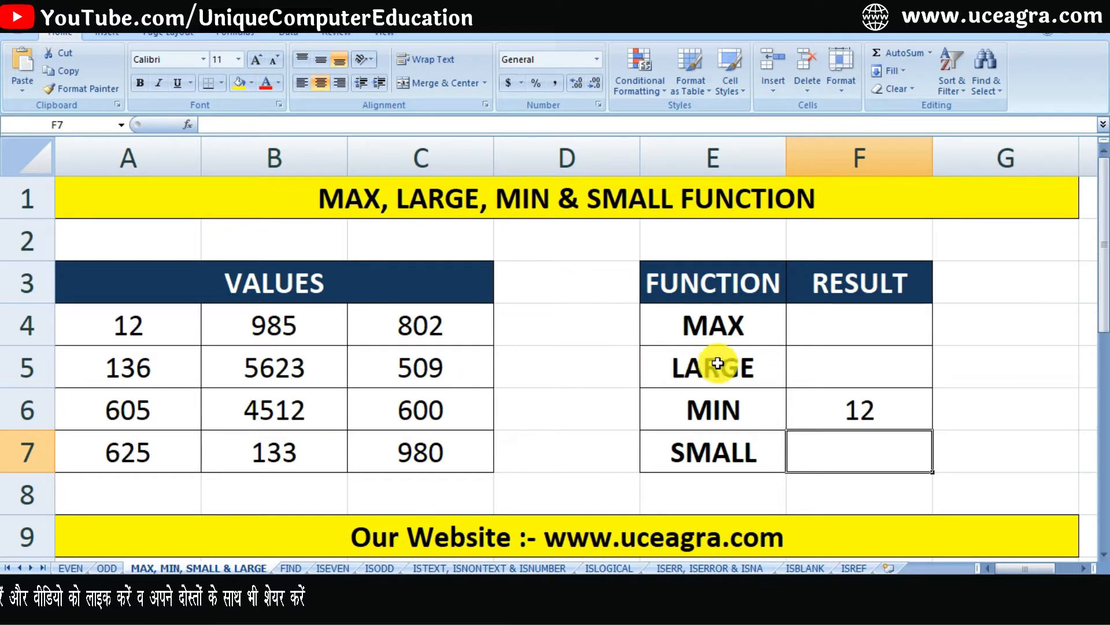
# Step: Enter =SMALL(A4:C7,2) in F7 to return the second-smallest value
pyautogui.write('=sma')
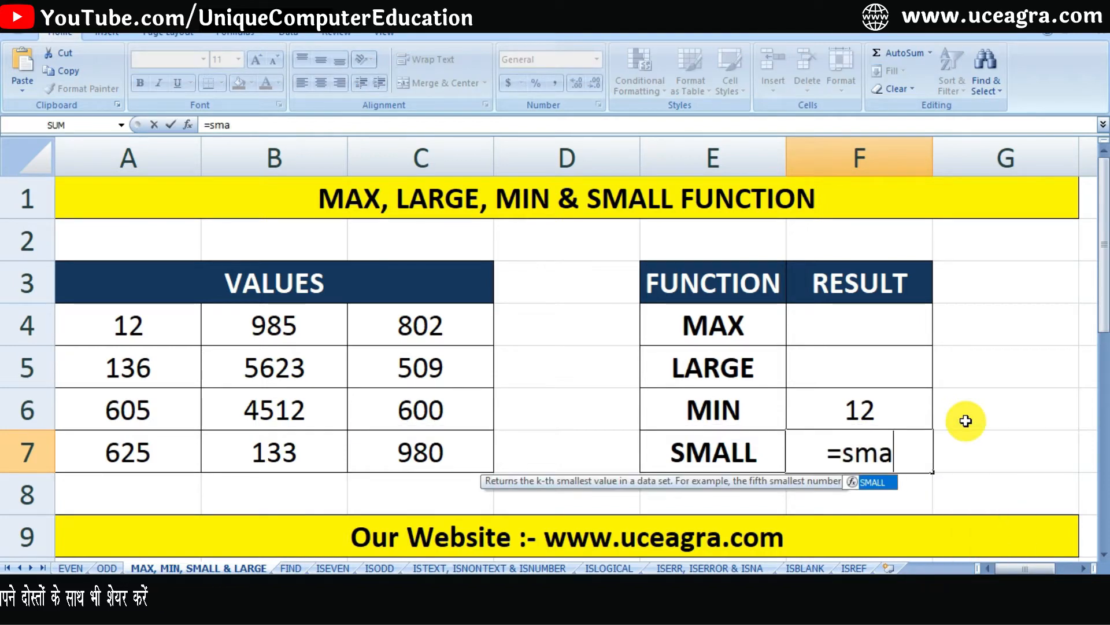
pyautogui.press('Tab')
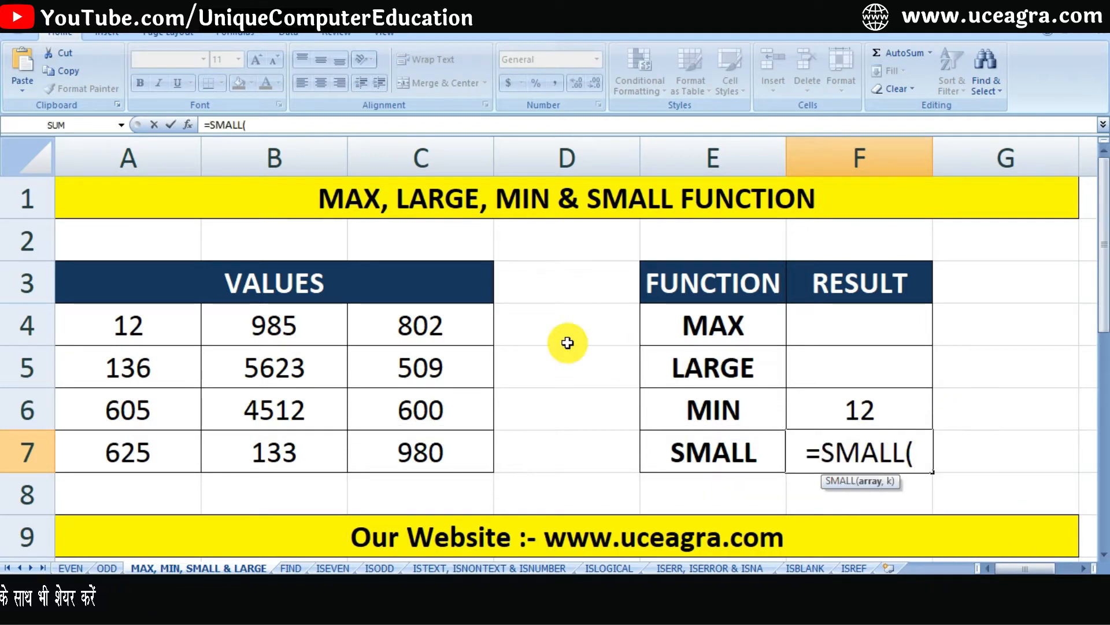
pyautogui.moveTo(157, 328); pyautogui.dragTo(417, 450)
pyautogui.write(',')
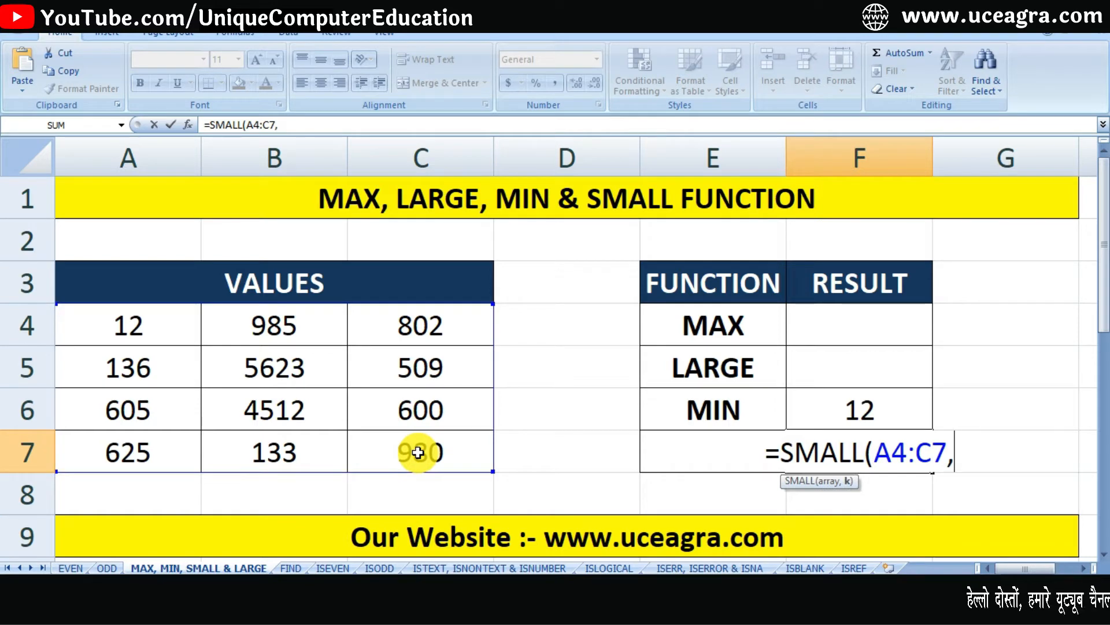
pyautogui.write('2')
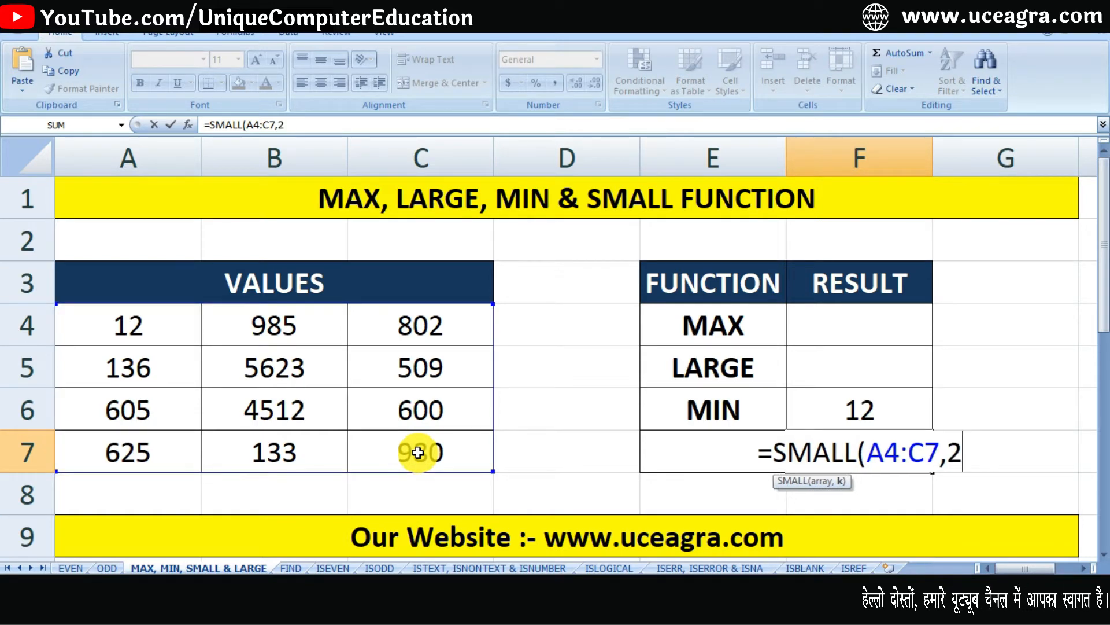
pyautogui.write(')')
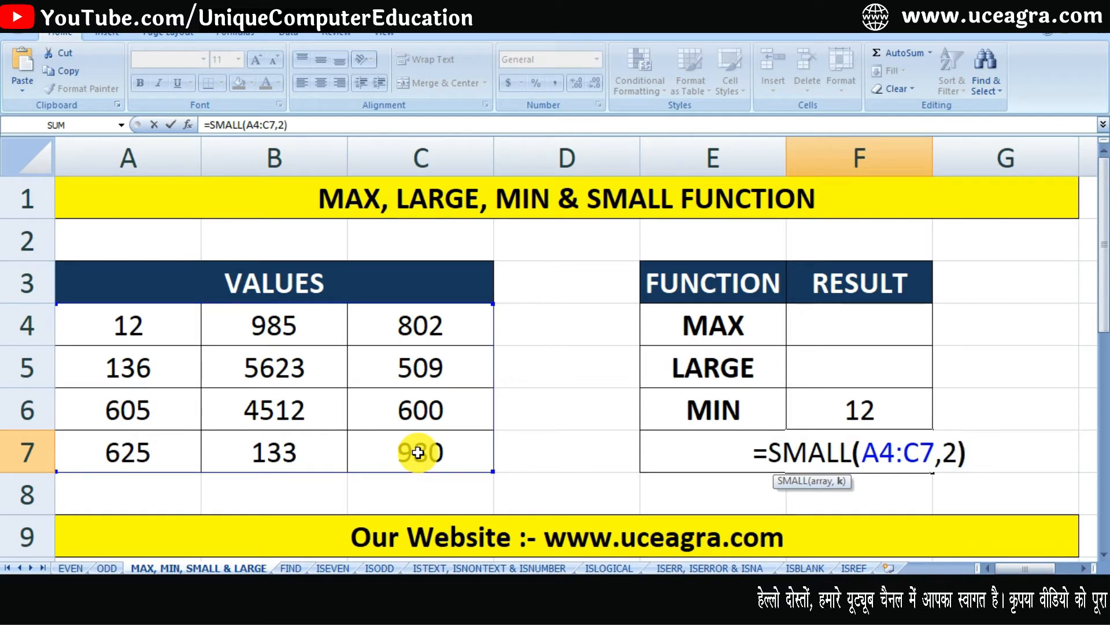
pyautogui.press('Return')
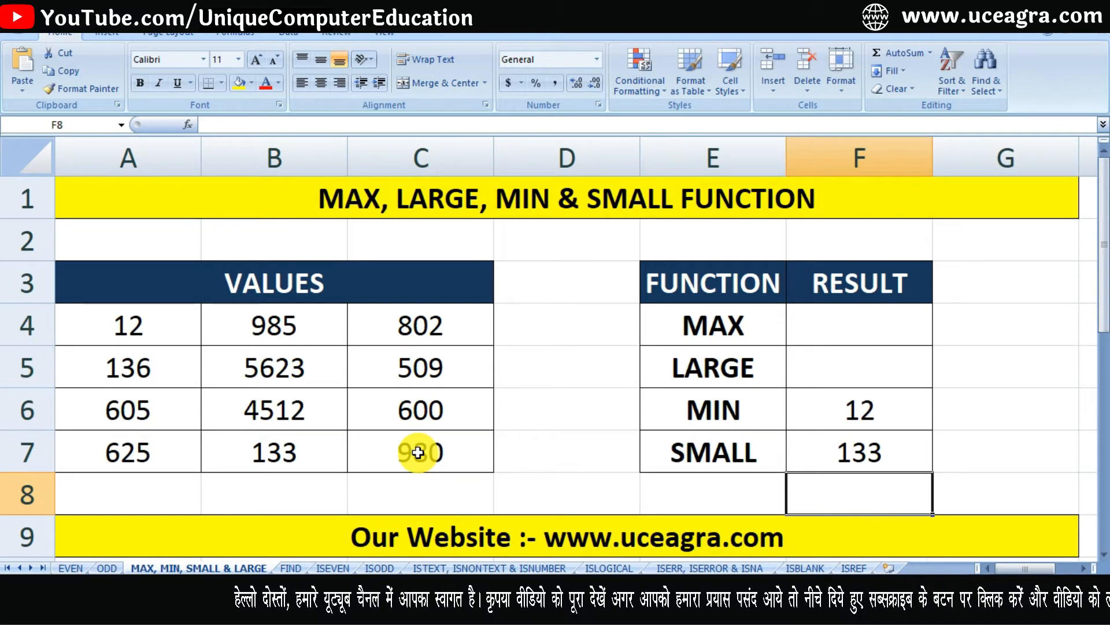
# Step: Edit the SMALL formula in F7 to use 3 as its k argument
pyautogui.press('Up')
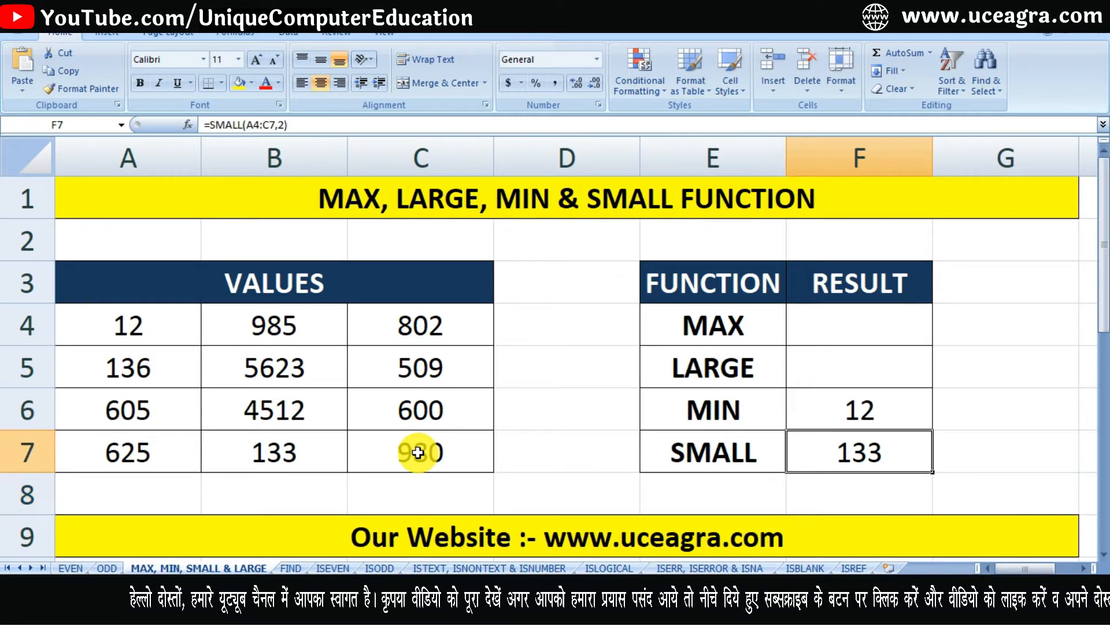
pyautogui.press('F2')
pyautogui.press('Left')
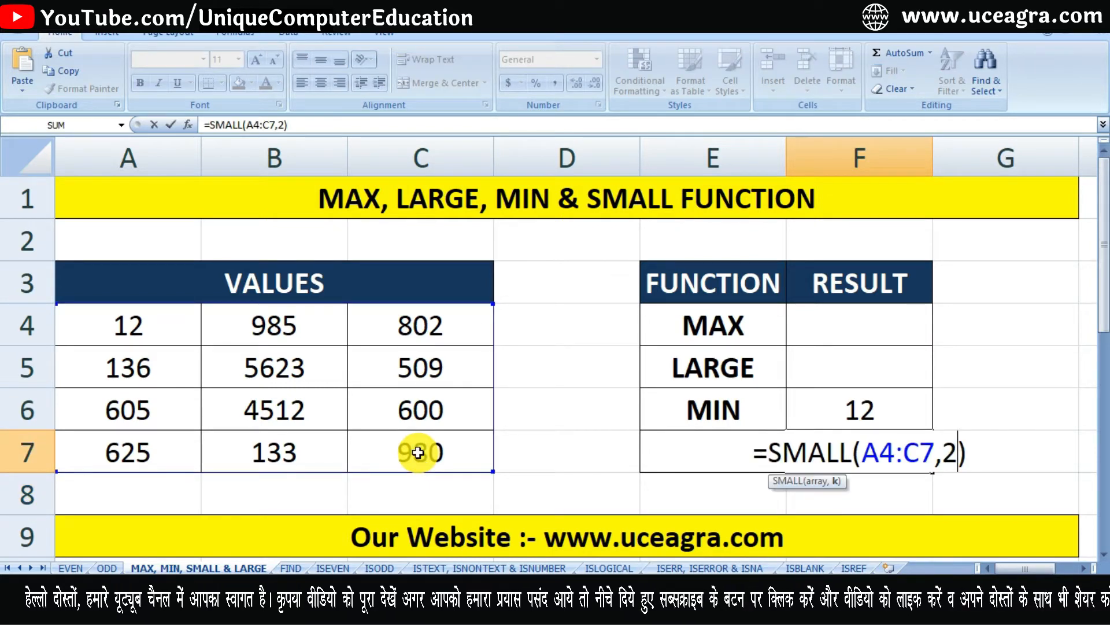
pyautogui.hotkey('shift', 'Left')
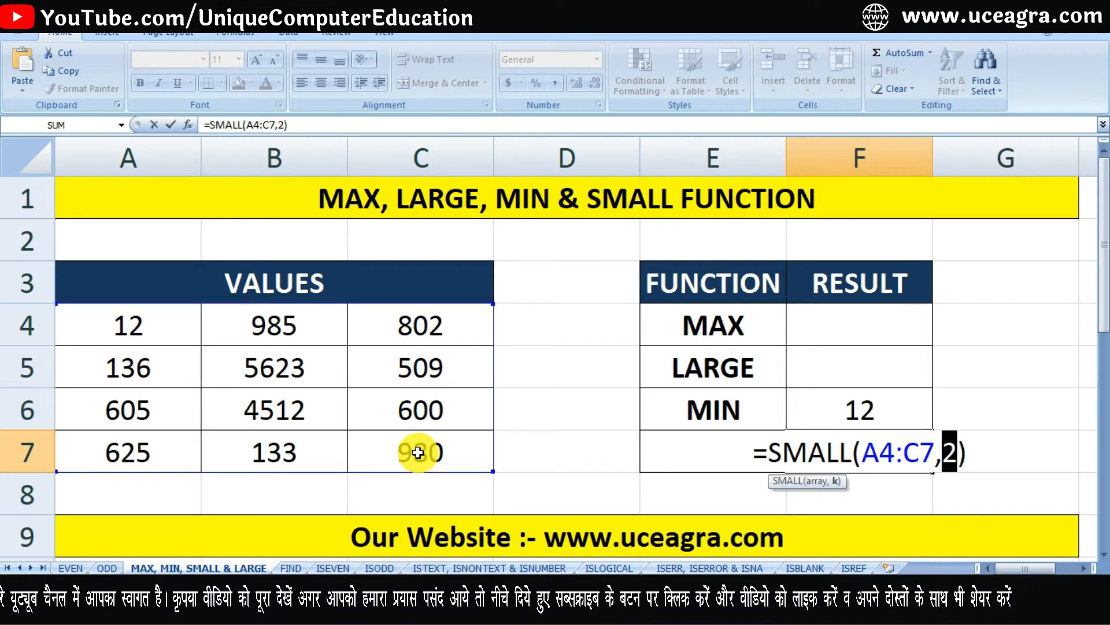
pyautogui.write('3')
pyautogui.press('Return')
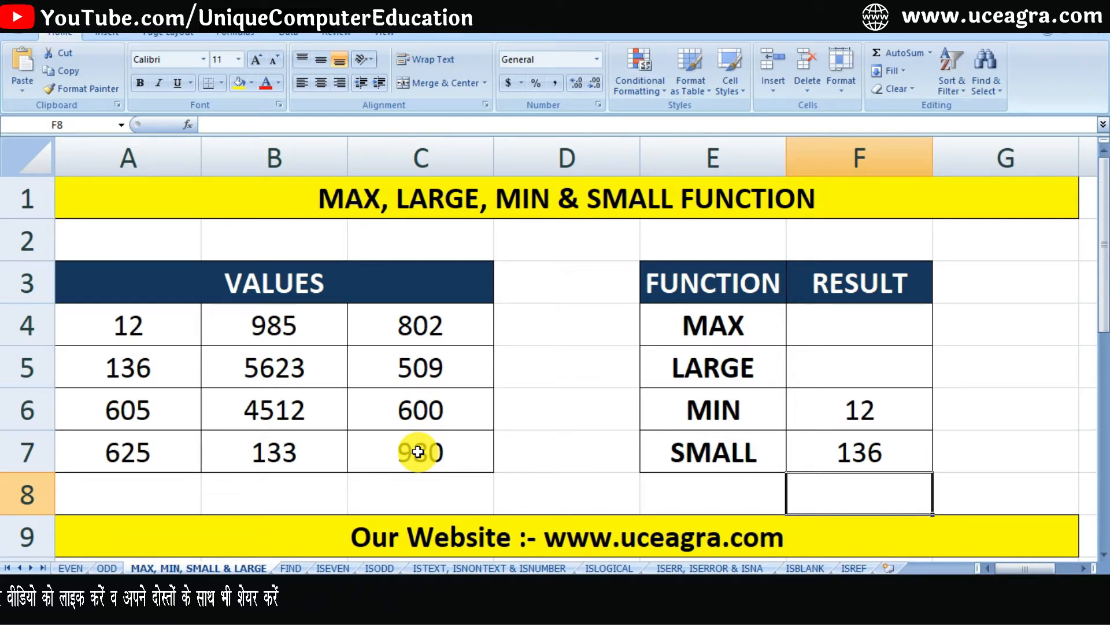
# Step: Enter =MAX(A4:C7) in F4 as the MAX result
pyautogui.press('Up')
pyautogui.press('Up')
pyautogui.press('Up')
pyautogui.press('Up')
pyautogui.write('=ma')
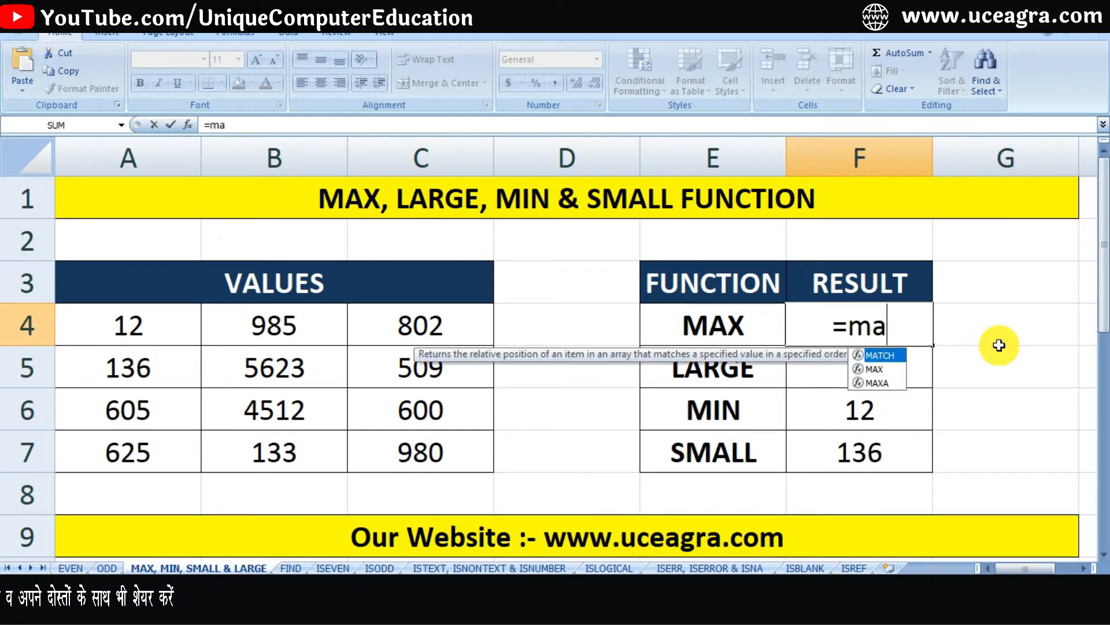
pyautogui.press('Down')
pyautogui.press('Tab')
pyautogui.moveTo(139, 327); pyautogui.dragTo(386, 442)
pyautogui.write(')')
pyautogui.press('Return')
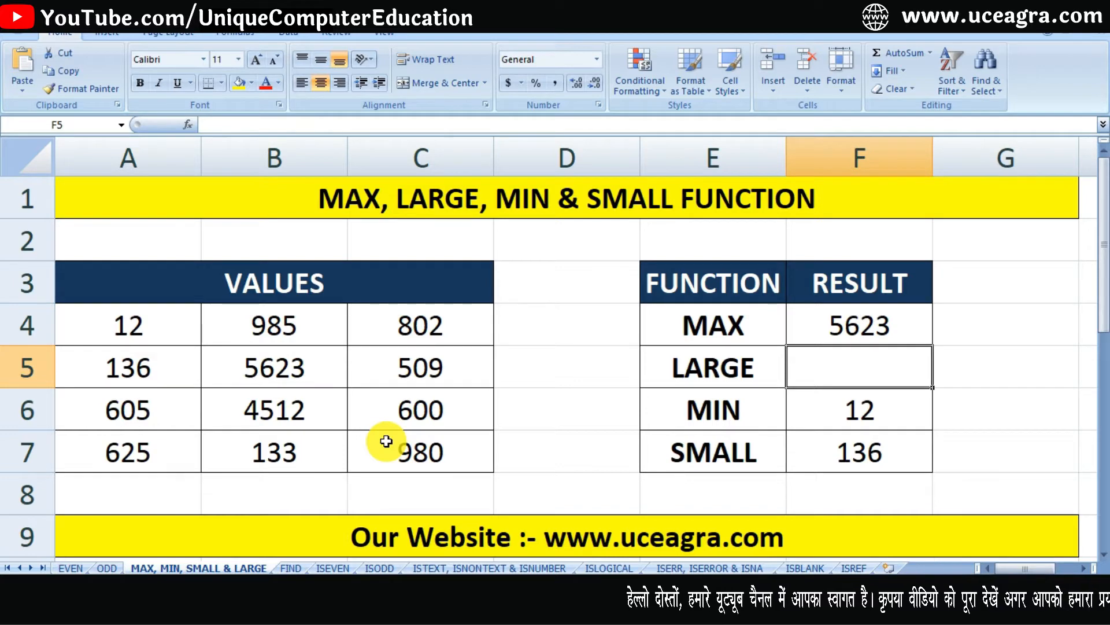
# Step: Enter =LARGE(A4:C7,4) in F5 to return the fourth-largest value
pyautogui.write('=')
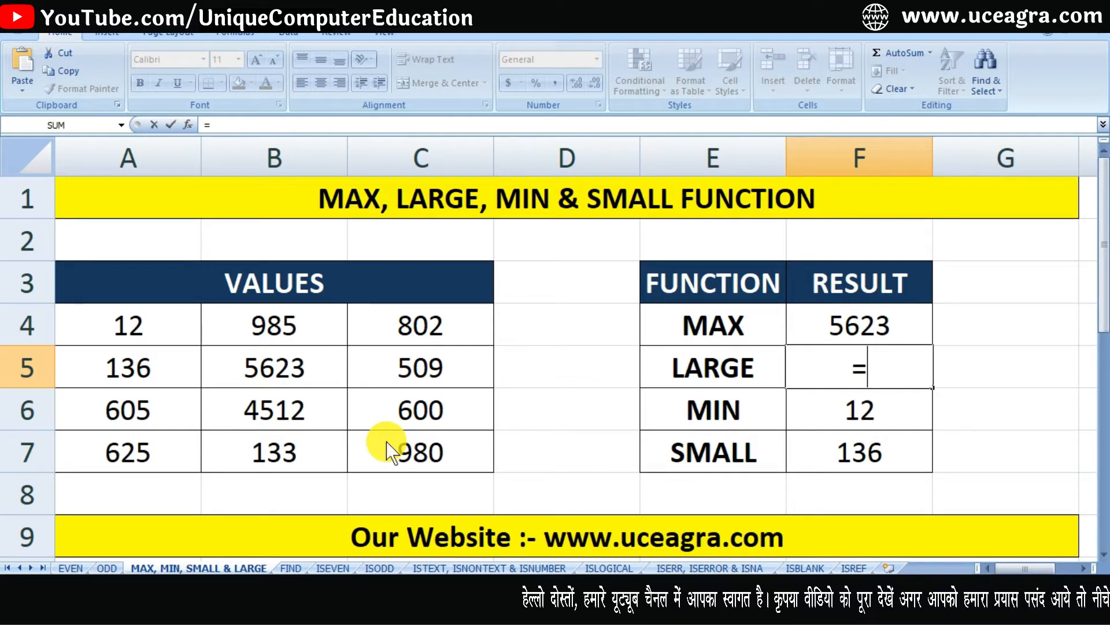
pyautogui.write('large')
pyautogui.press('Tab')
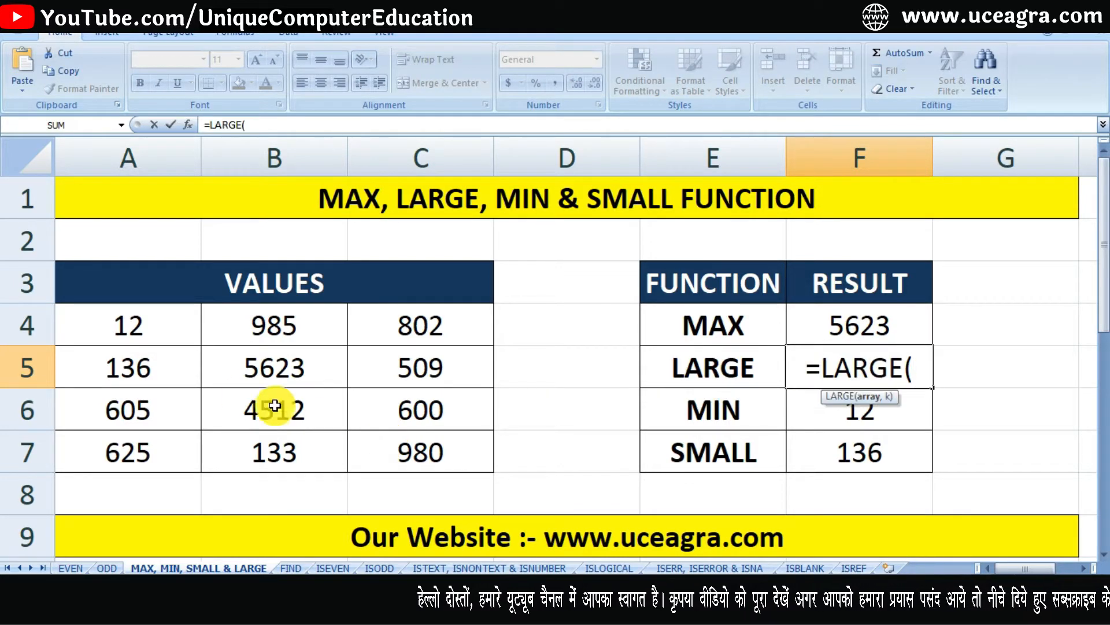
pyautogui.moveTo(137, 322); pyautogui.dragTo(372, 436)
pyautogui.write(',')
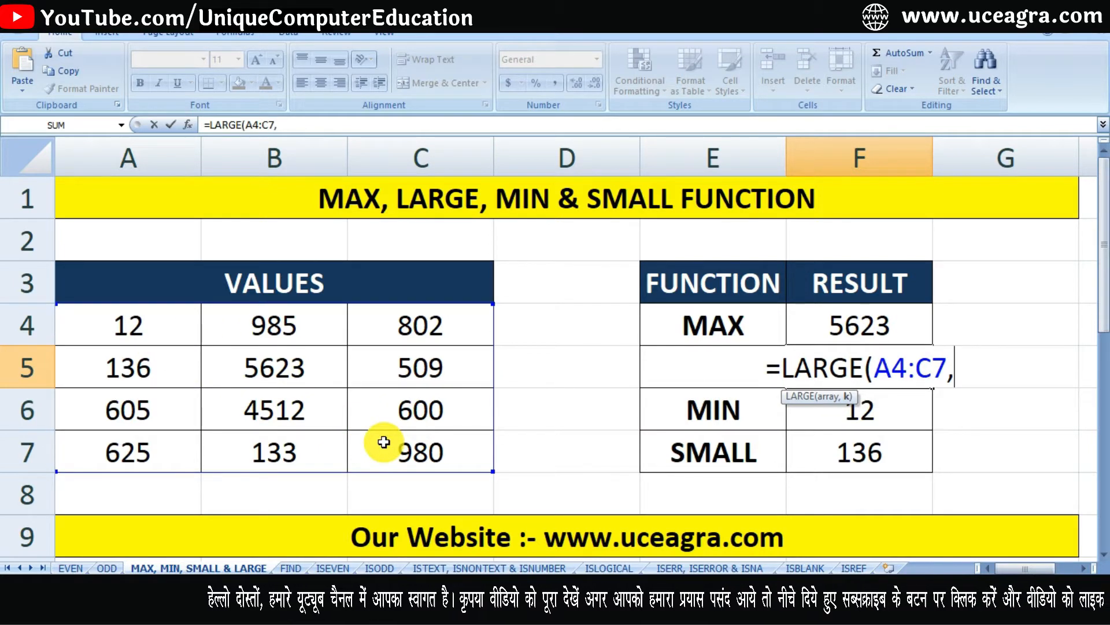
pyautogui.write('4)')
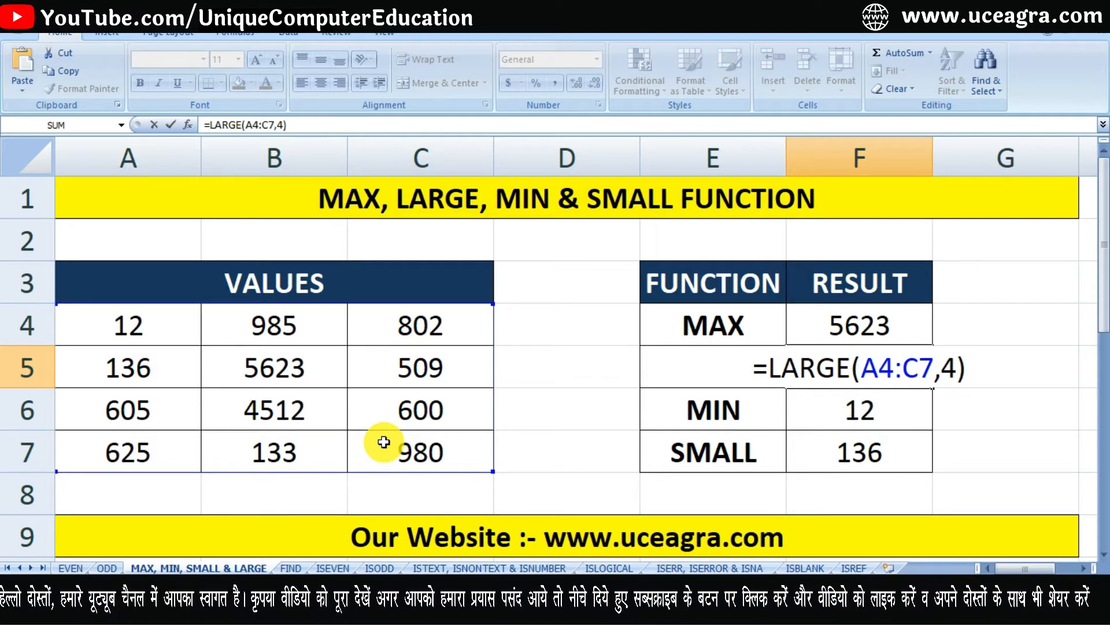
pyautogui.press('Return')
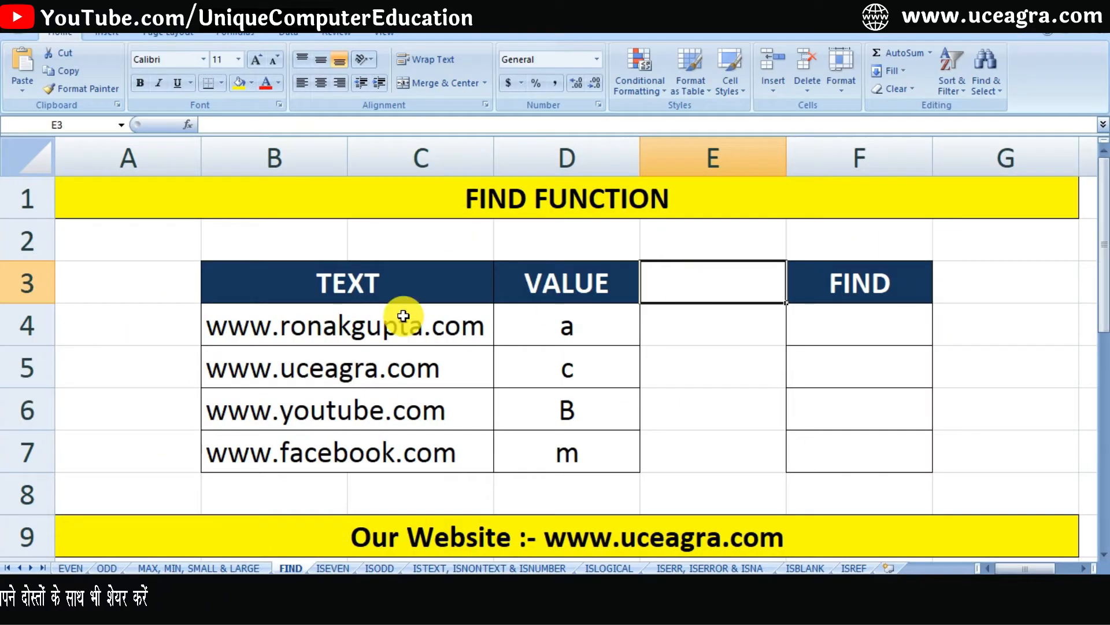
# Step: Review the website addresses in the TEXT column of the FIND sheet, rows 4 to 7
pyautogui.moveTo(399, 316); pyautogui.dragTo(362, 449)
pyautogui.click(327, 329)
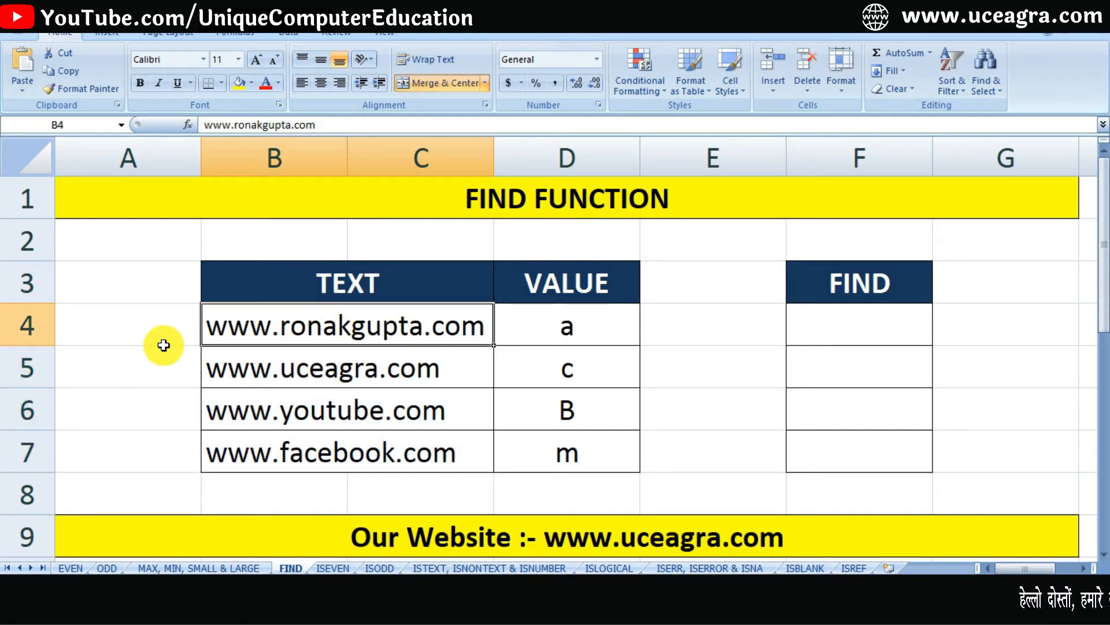
pyautogui.click(237, 367)
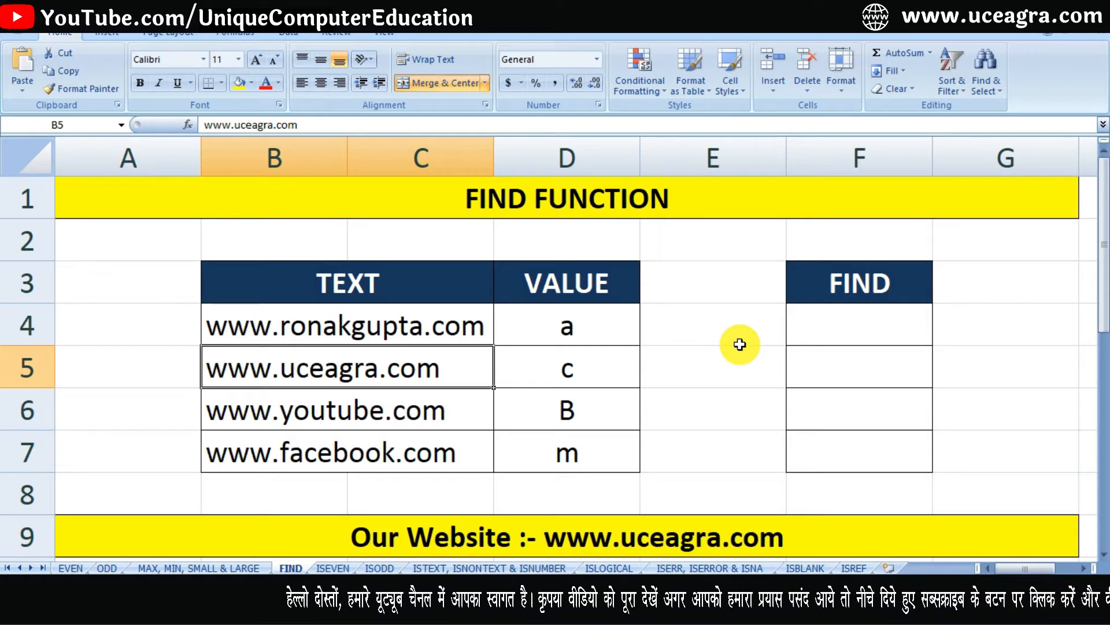
# Step: Enter =FIND(D4,B4) in F4 to locate the letter from D4 within the website address in B4
pyautogui.click(572, 328)
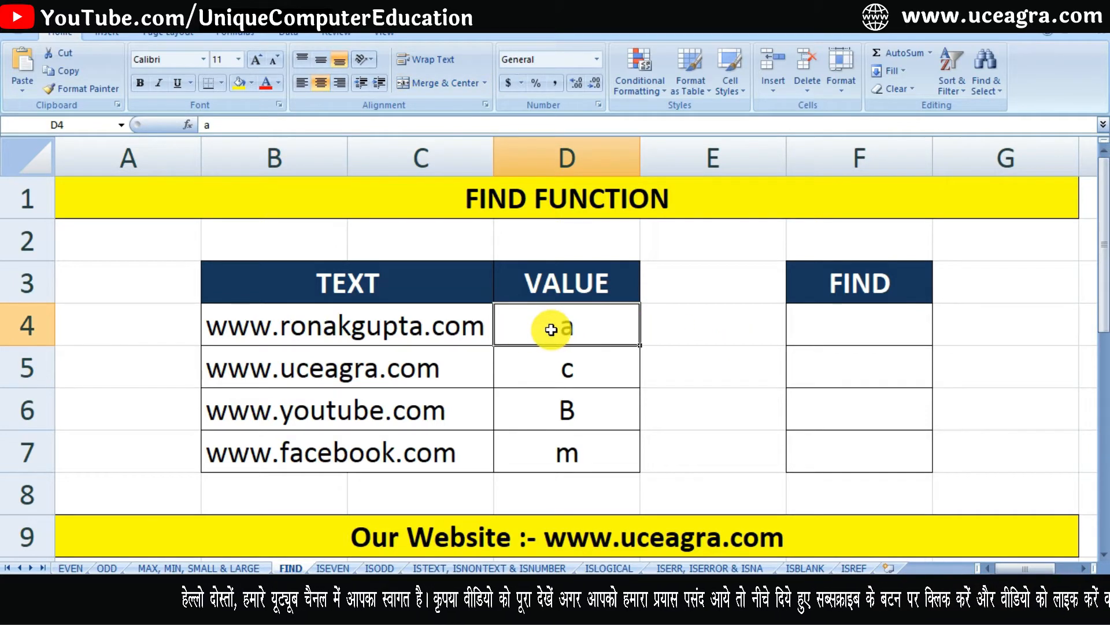
pyautogui.click(228, 330)
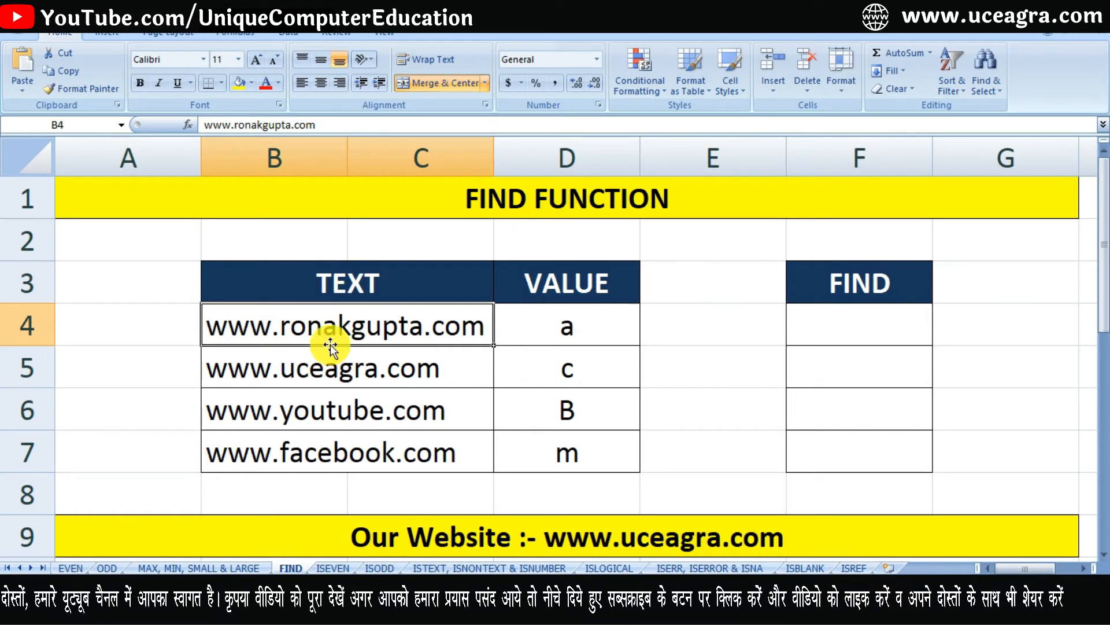
pyautogui.click(852, 328)
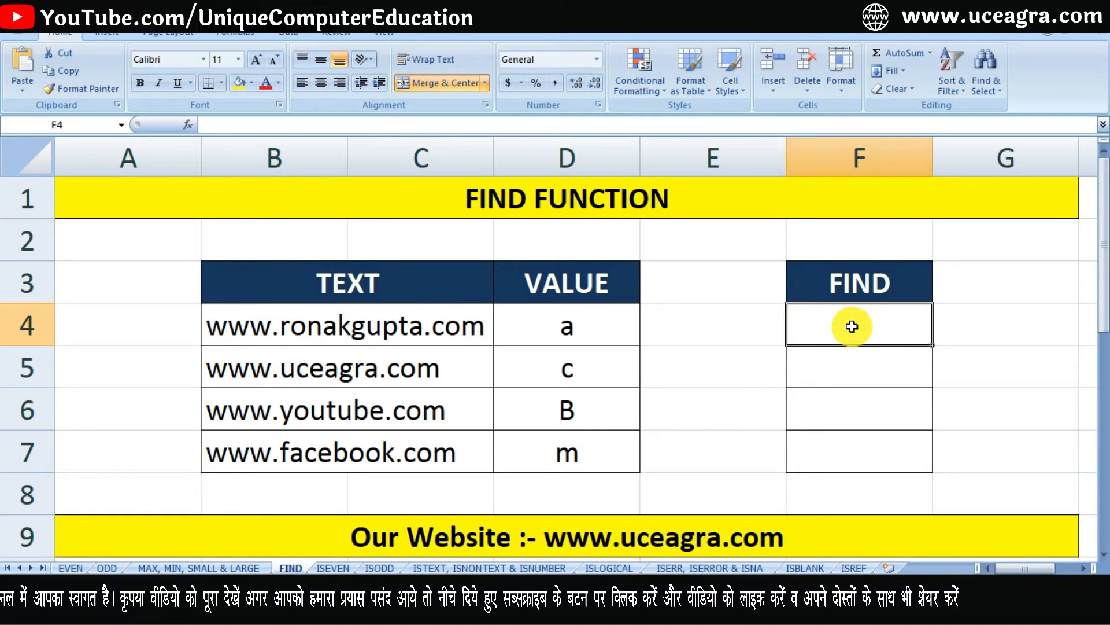
pyautogui.write('=find')
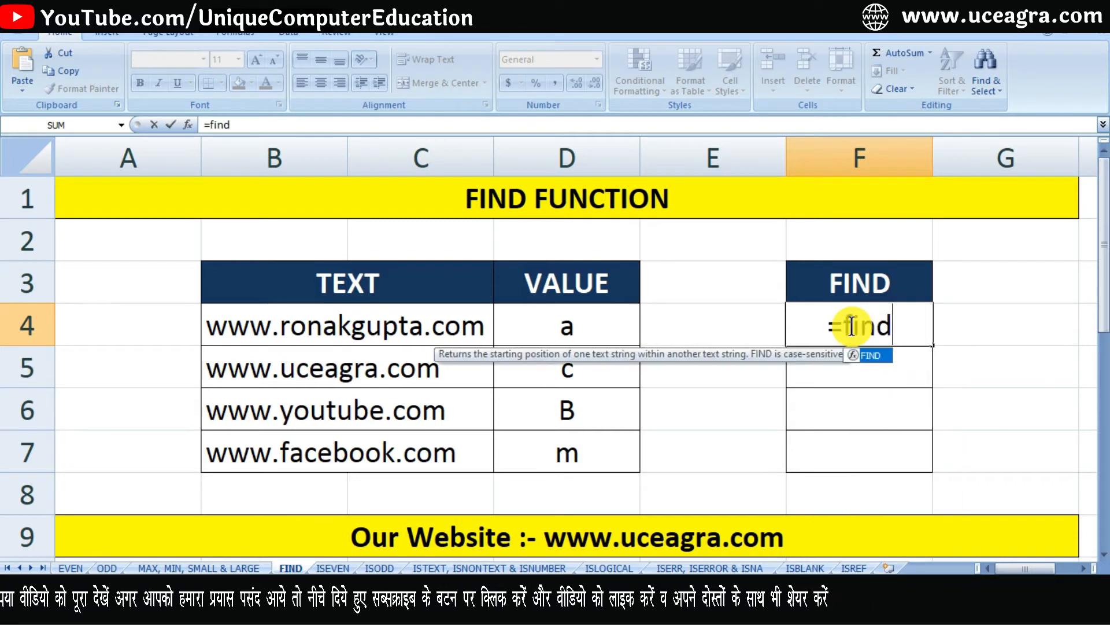
pyautogui.press('Tab')
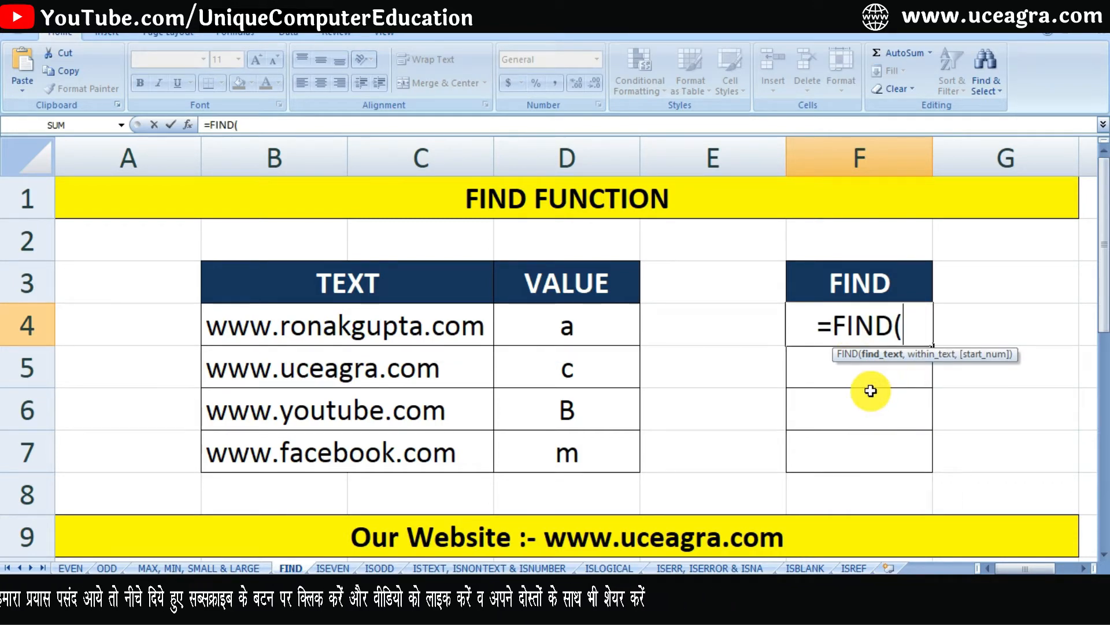
pyautogui.click(595, 333)
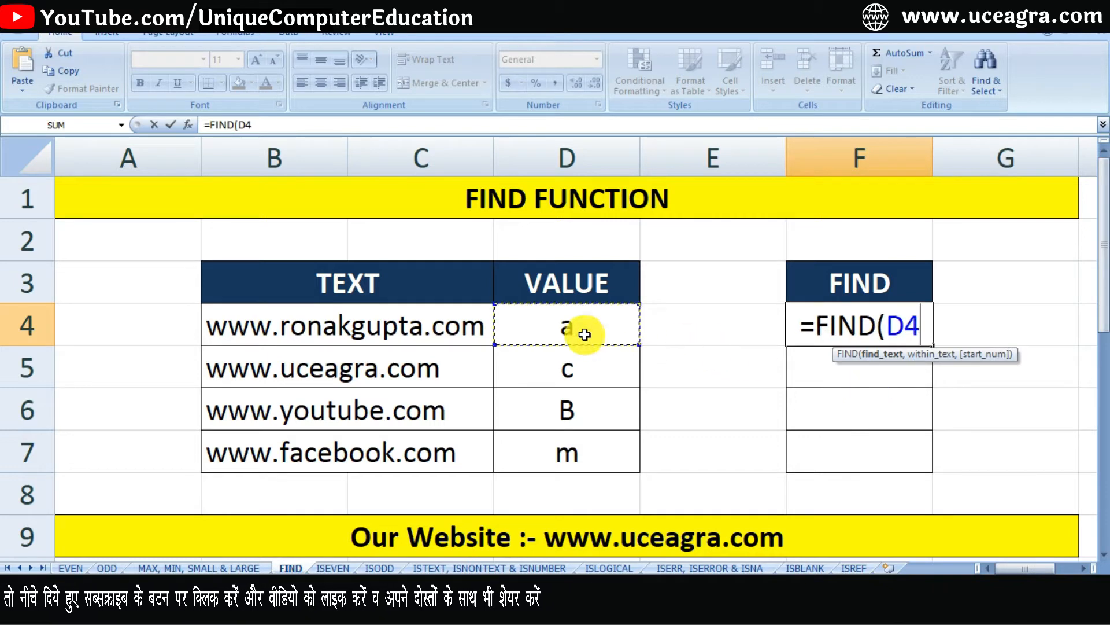
pyautogui.write(',')
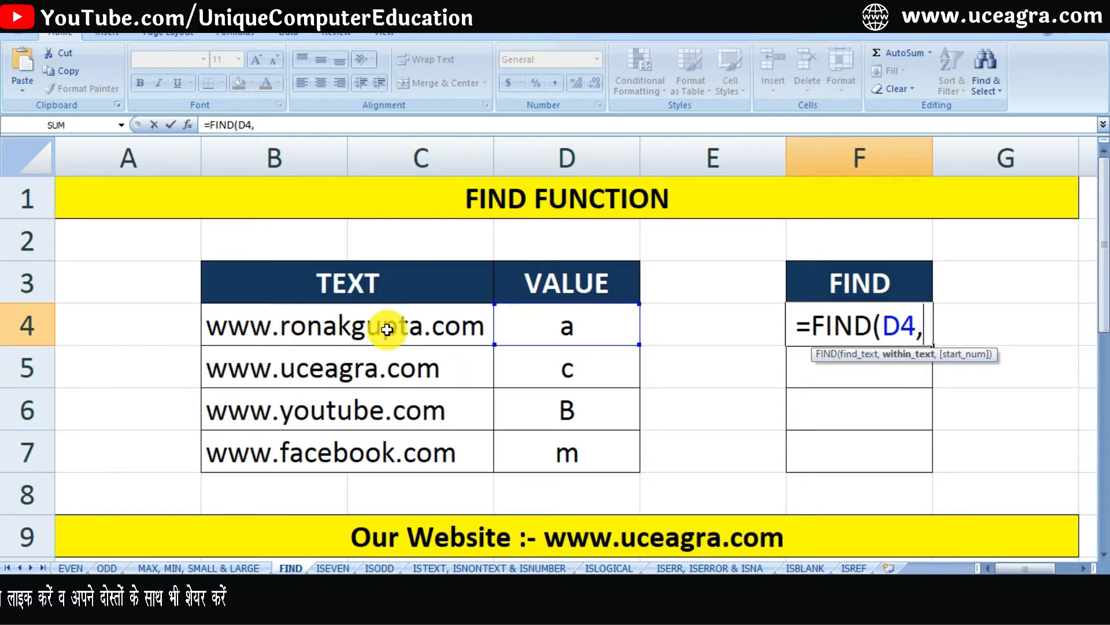
pyautogui.click(364, 325)
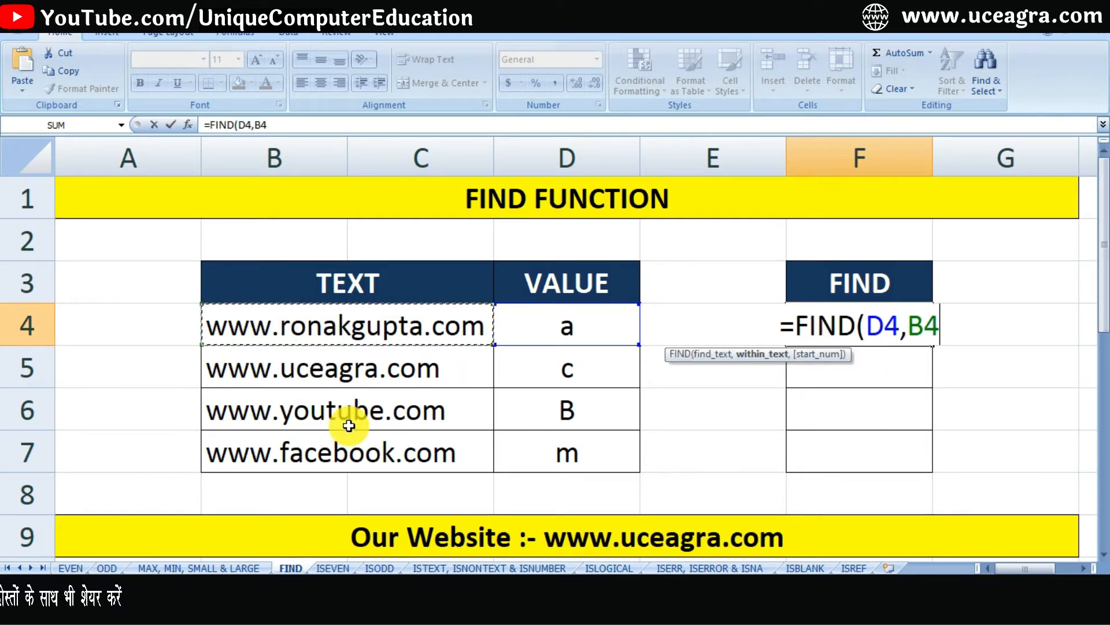
pyautogui.write(')')
pyautogui.press('Return')
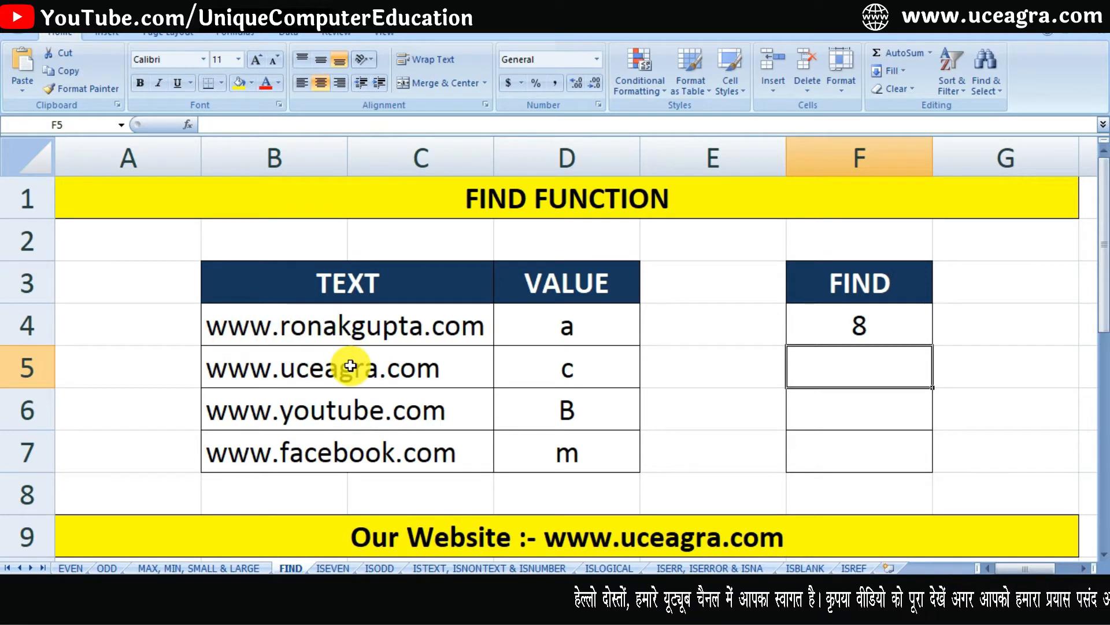
# Step: Copy the FIND formula from F4 down through F7, and inspect row 6's formula, search letter and website address
pyautogui.click(919, 340)
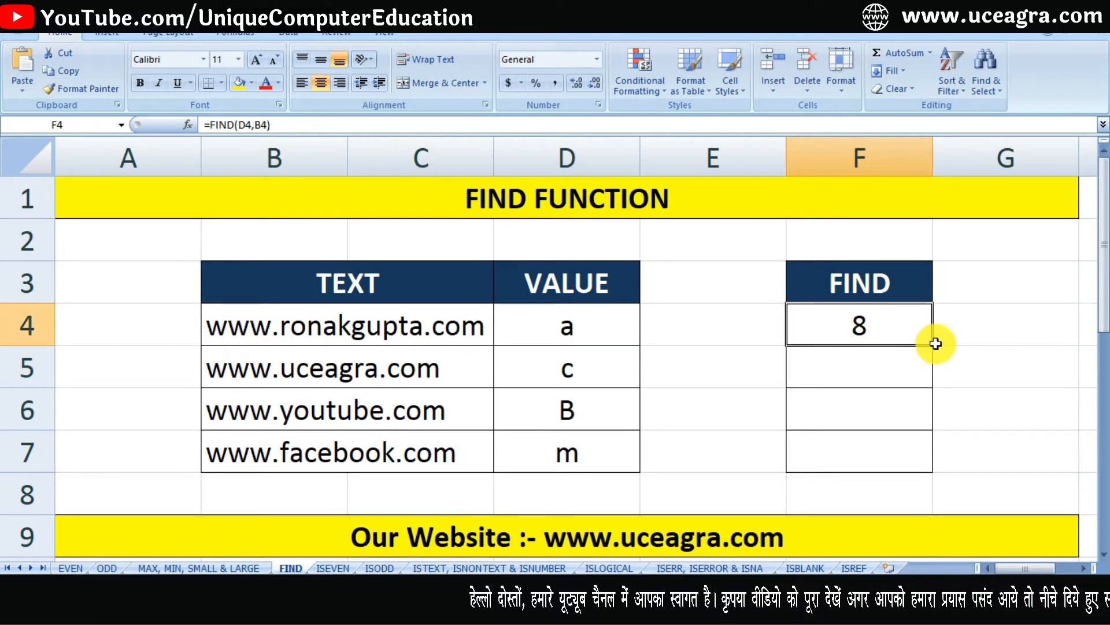
pyautogui.moveTo(932, 345); pyautogui.dragTo(913, 472)
pyautogui.click(1006, 425)
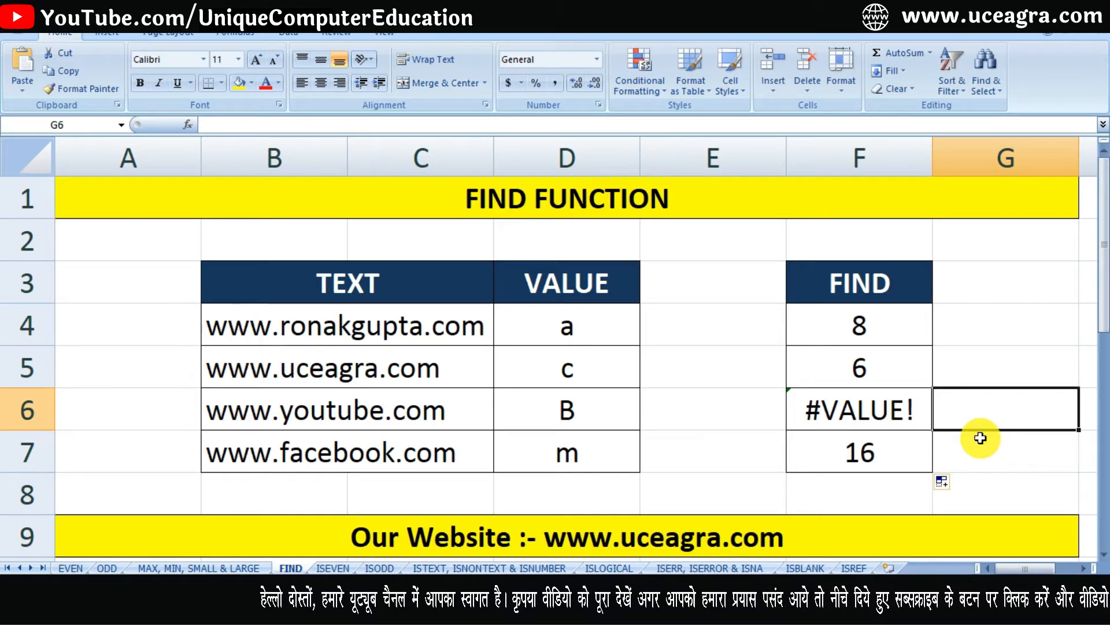
pyautogui.click(873, 406)
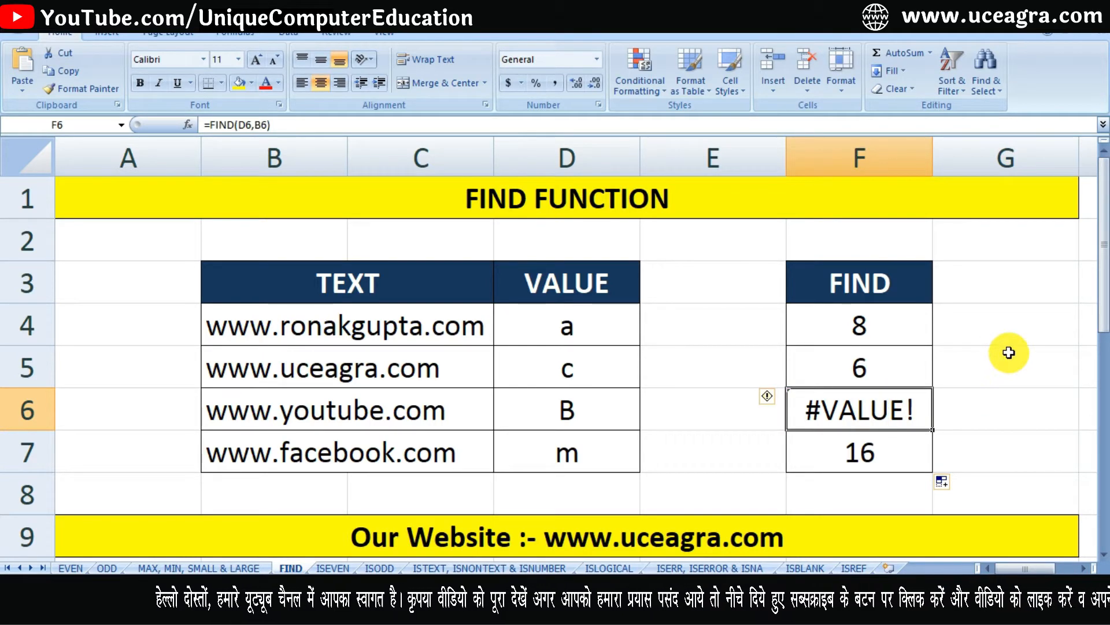
pyautogui.click(570, 408)
pyautogui.click(231, 410)
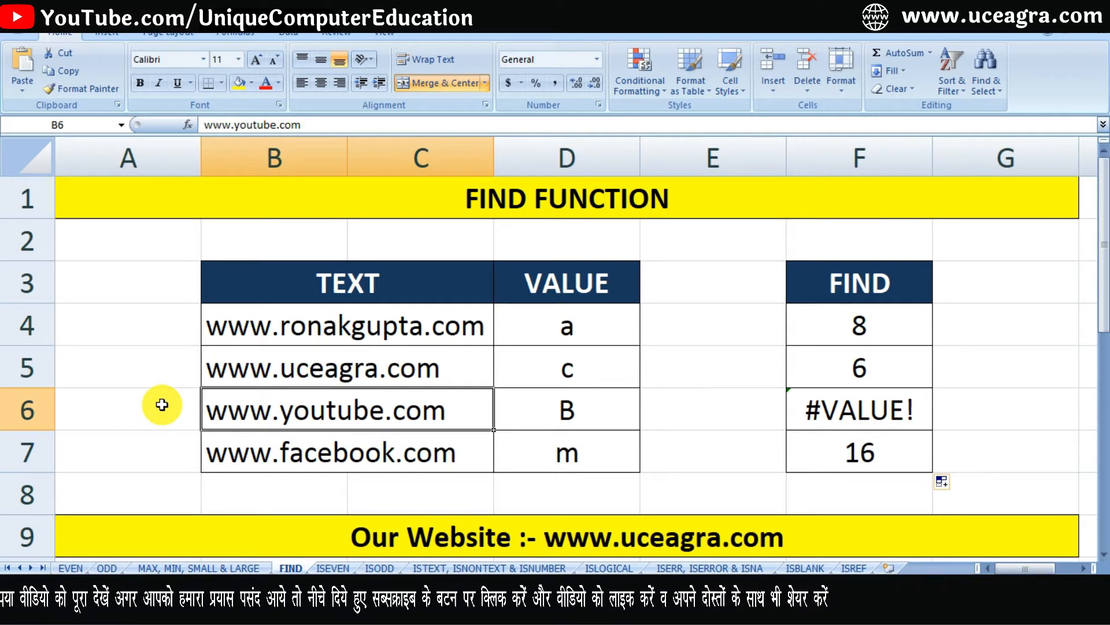
pyautogui.click(891, 248)
pyautogui.write('=find')
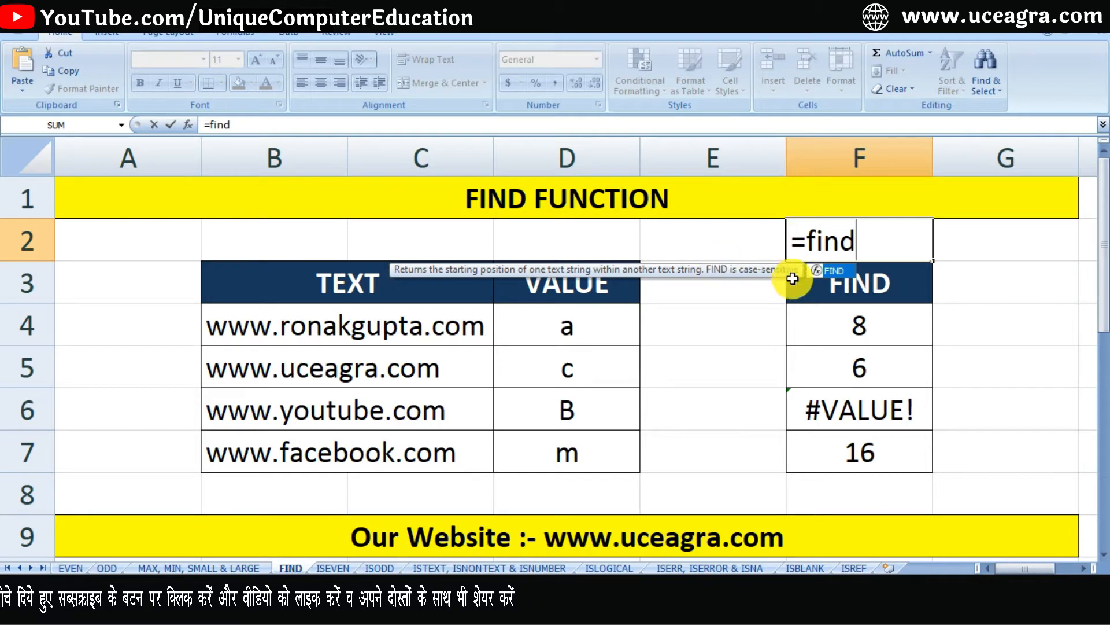
pyautogui.press('Escape')
pyautogui.press('Escape')
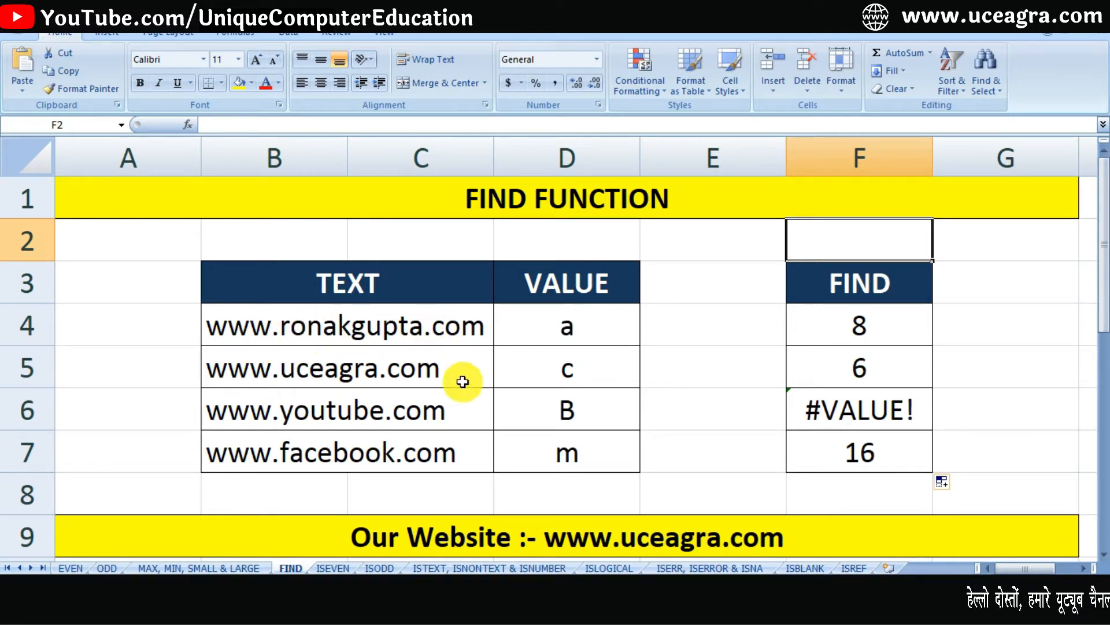
# Step: Compare the search letter in D6 with the address in B6, and change D6 to a lowercase b
pyautogui.click(586, 414)
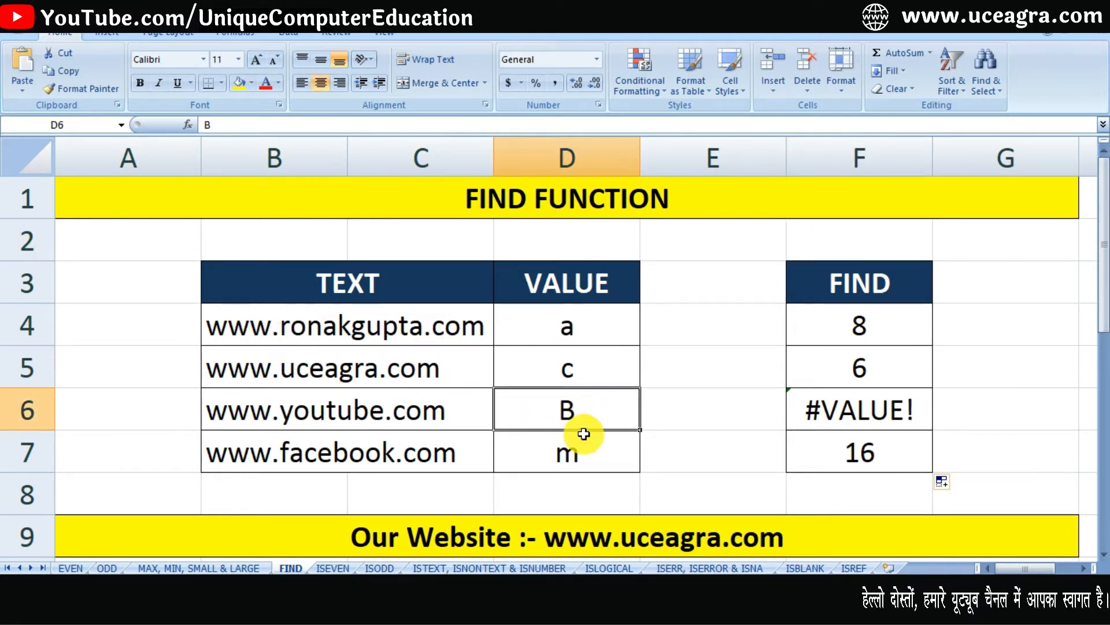
pyautogui.click(204, 422)
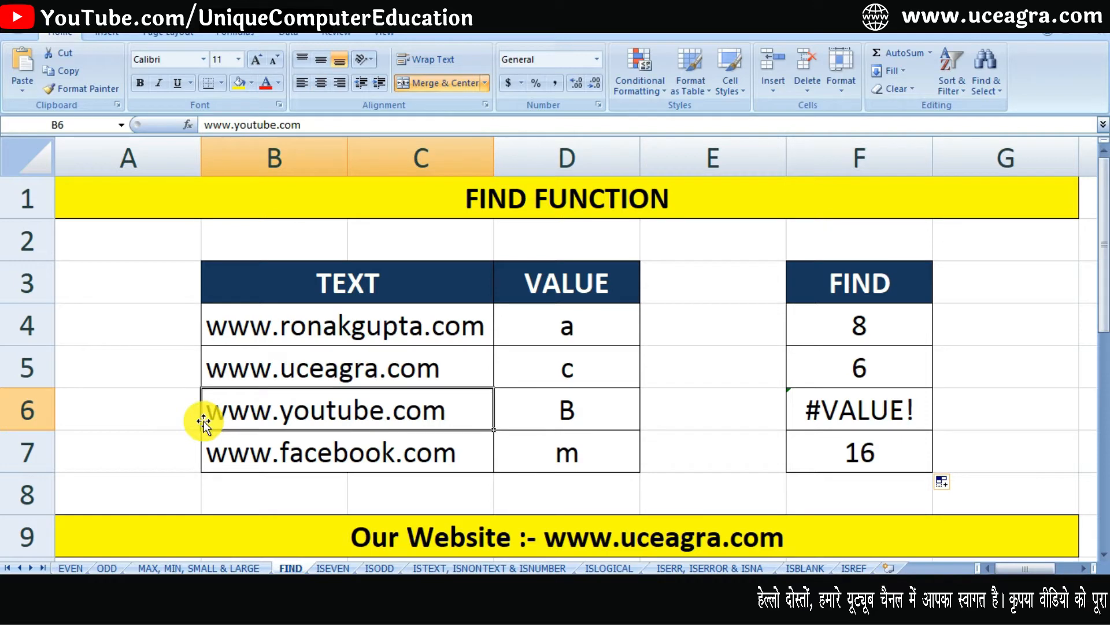
pyautogui.click(590, 409)
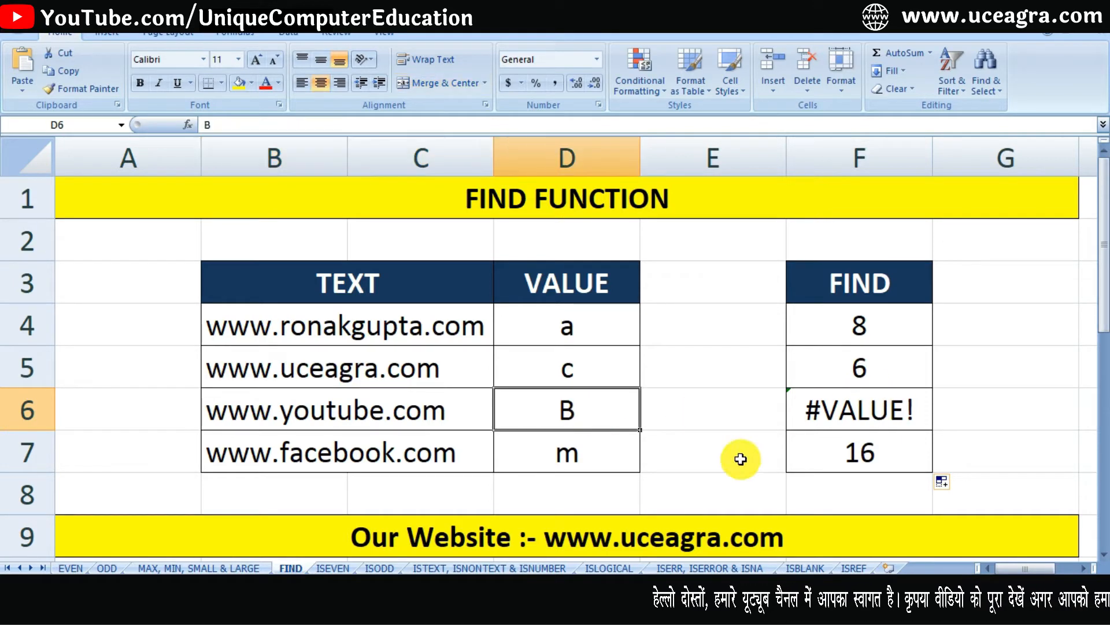
pyautogui.write('b')
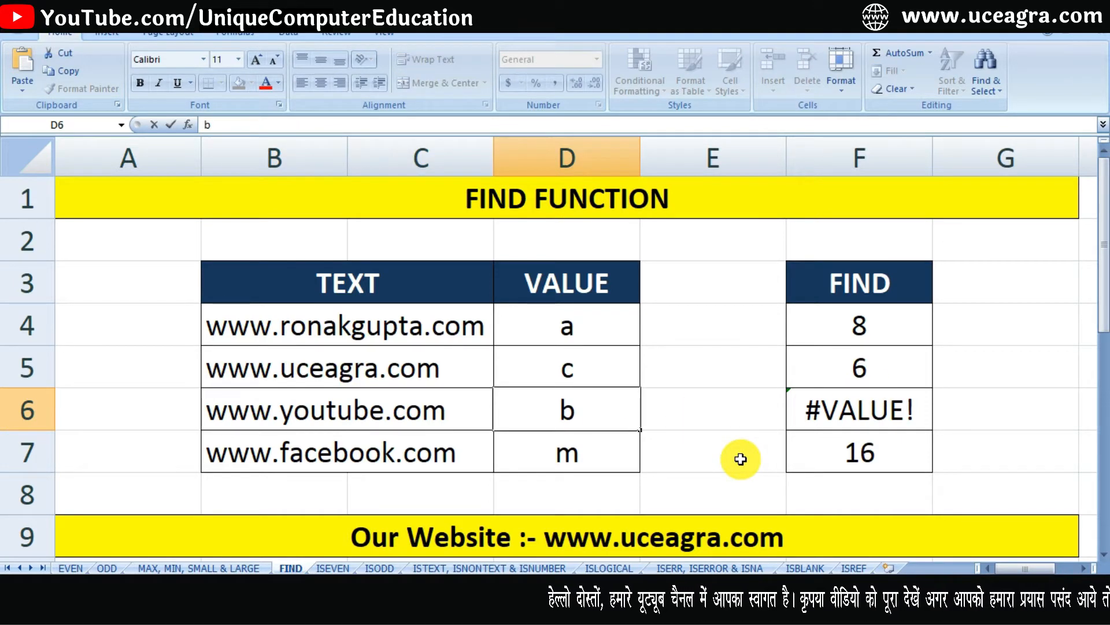
pyautogui.press('Return')
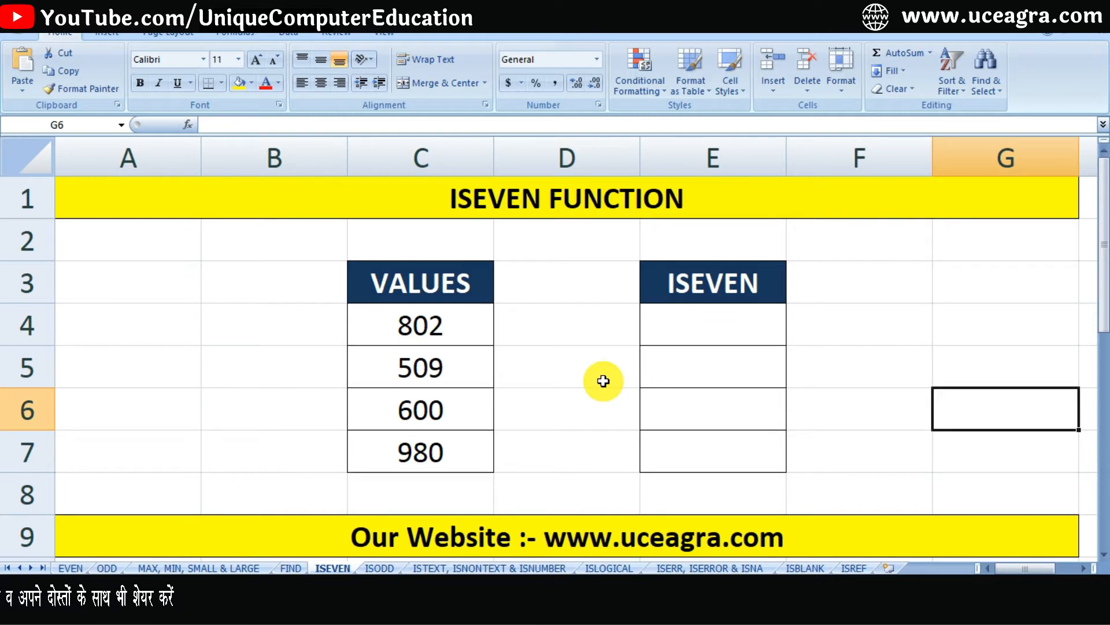
# Step: Enter =ISEVEN(C4) in E4 of the ISEVEN sheet to test whether the first value is even
pyautogui.click(441, 327)
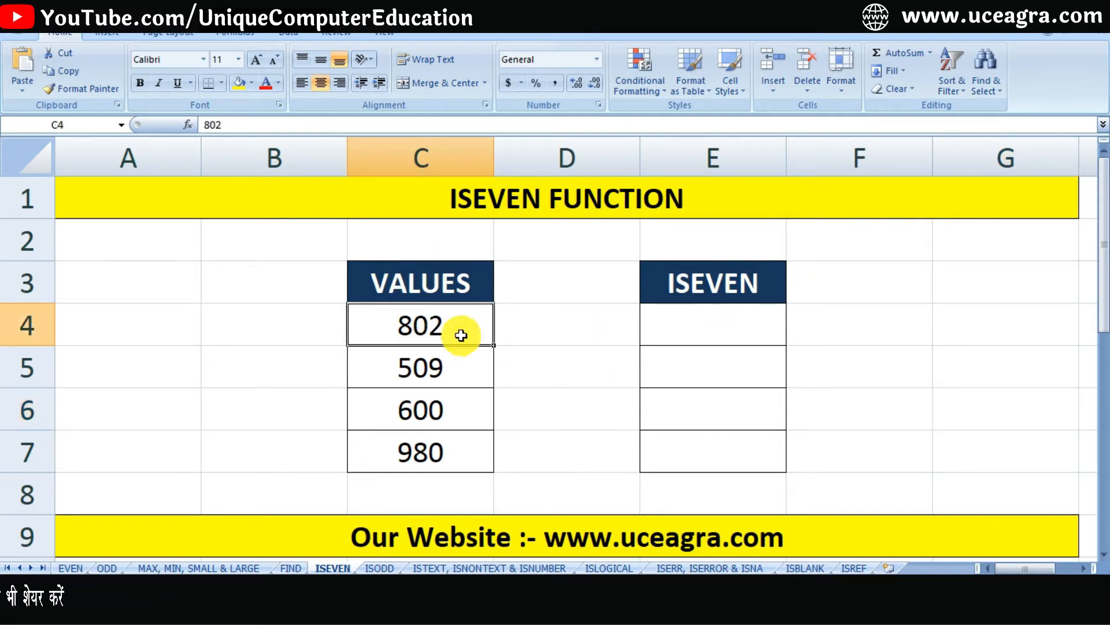
pyautogui.click(713, 323)
pyautogui.write('=')
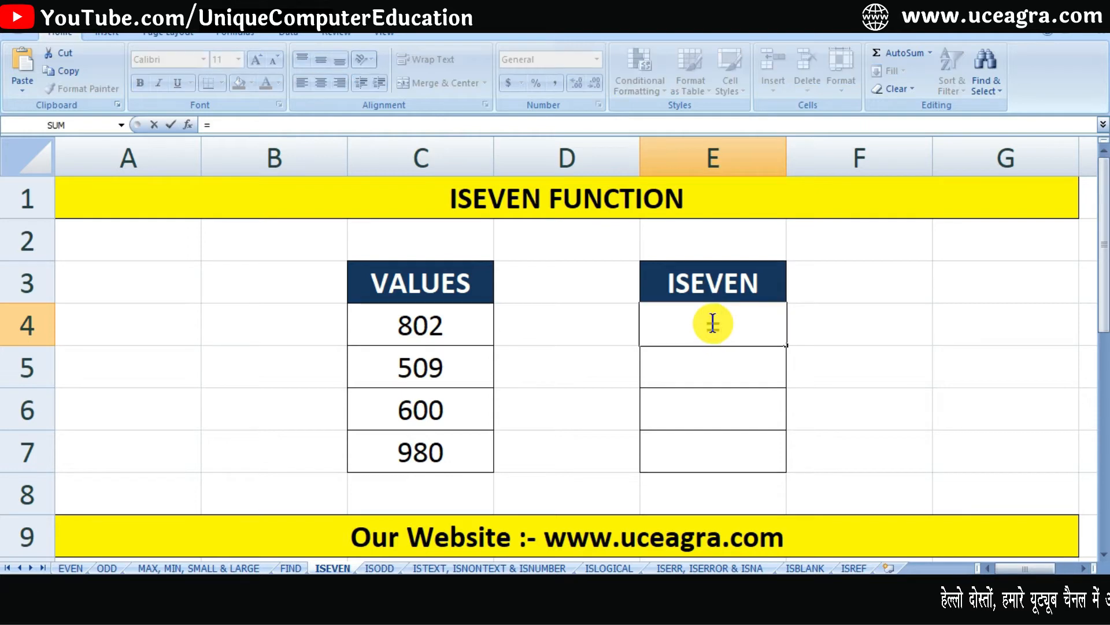
pyautogui.write('iseve')
pyautogui.press('Tab')
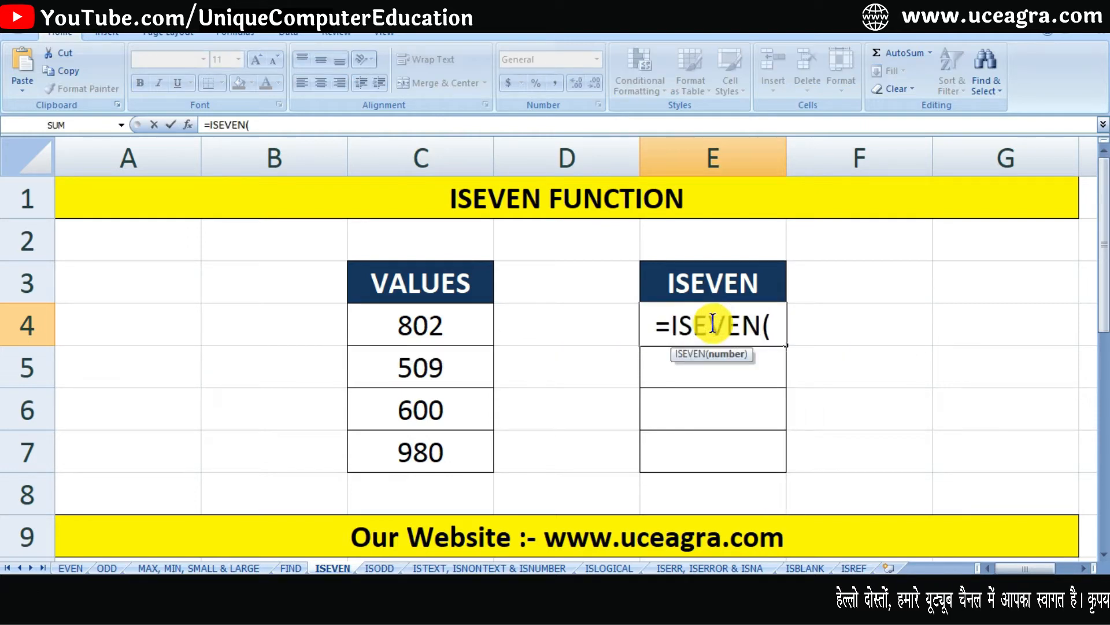
pyautogui.click(438, 316)
pyautogui.write(')')
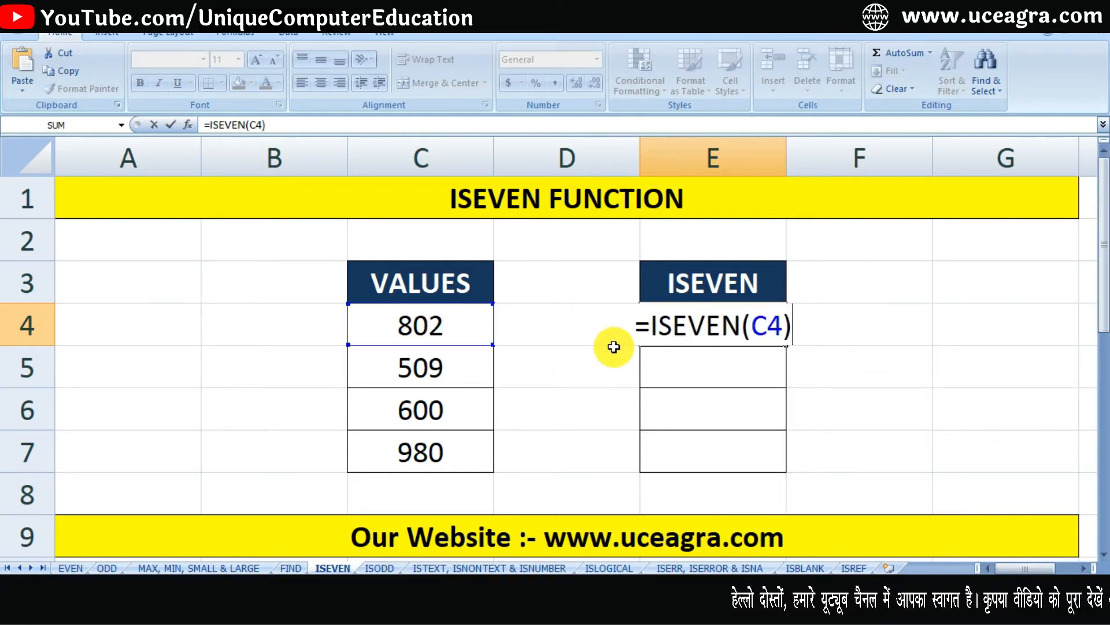
pyautogui.press('Return')
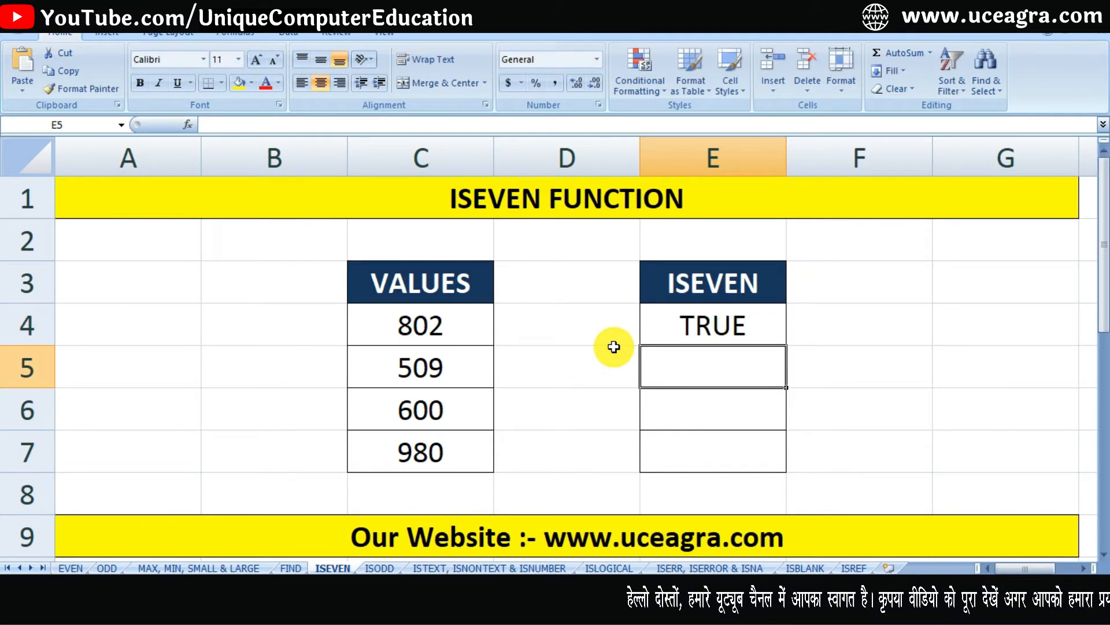
# Step: Copy the ISEVEN formula from E4 down through E7
pyautogui.click(734, 326)
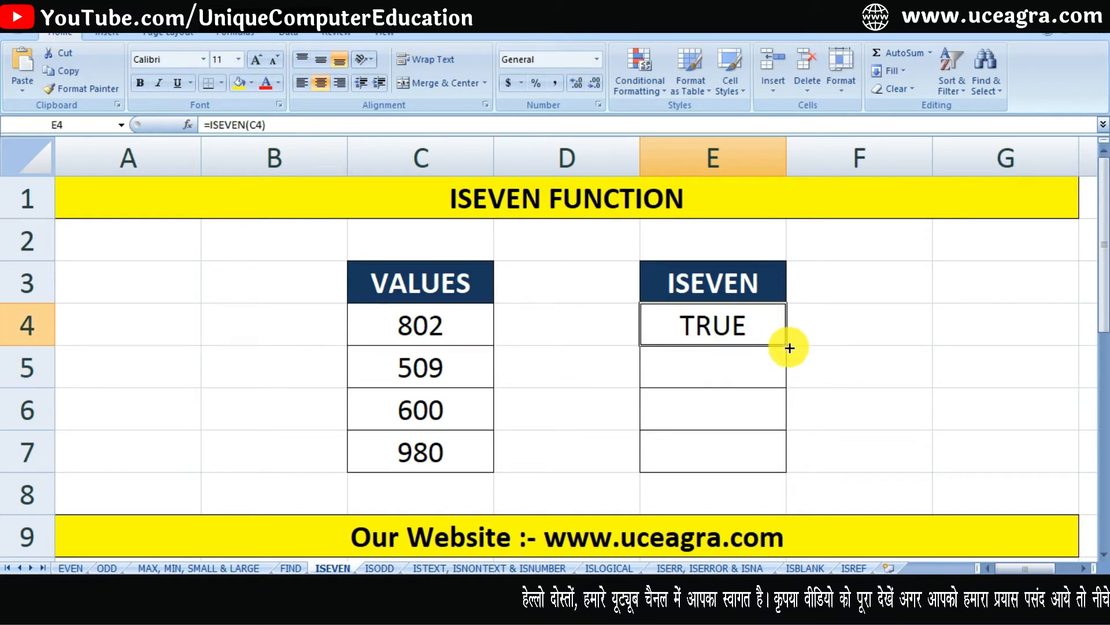
pyautogui.moveTo(786, 346); pyautogui.dragTo(761, 457)
pyautogui.click(910, 414)
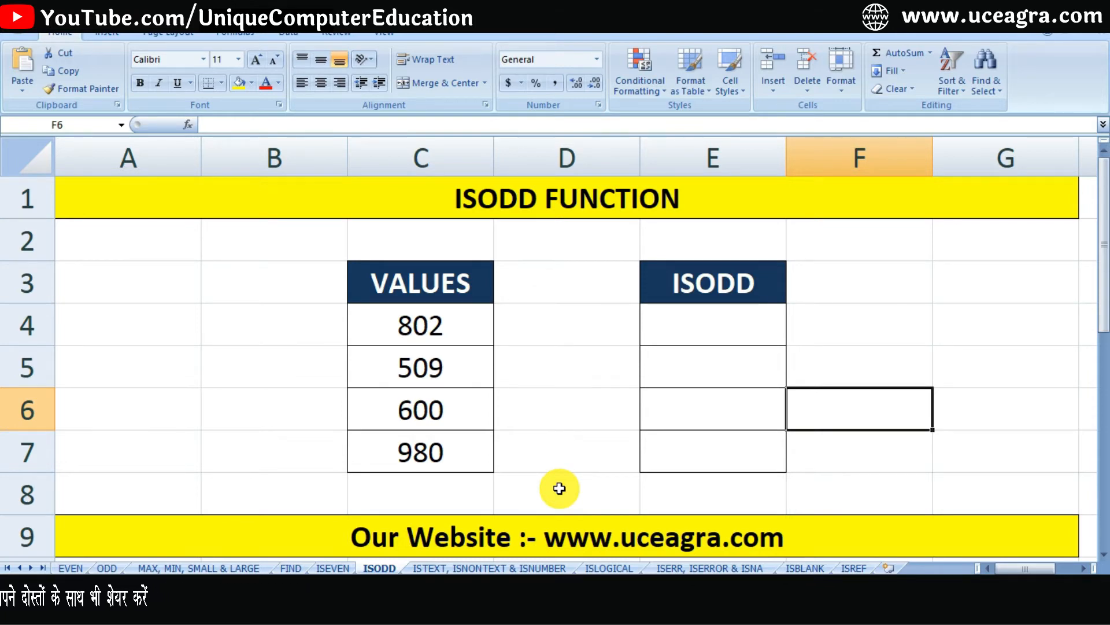
# Step: Enter =ISODD(C4) in E4 of the ISODD sheet to test whether the first value is odd
pyautogui.click(701, 335)
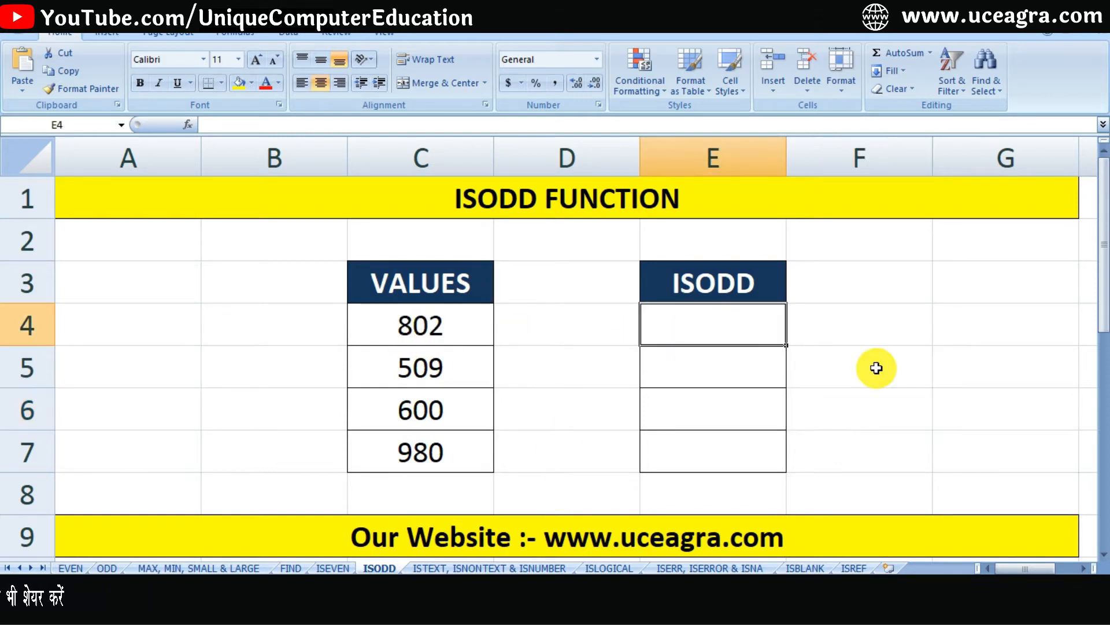
pyautogui.write('=isodd')
pyautogui.press('Tab')
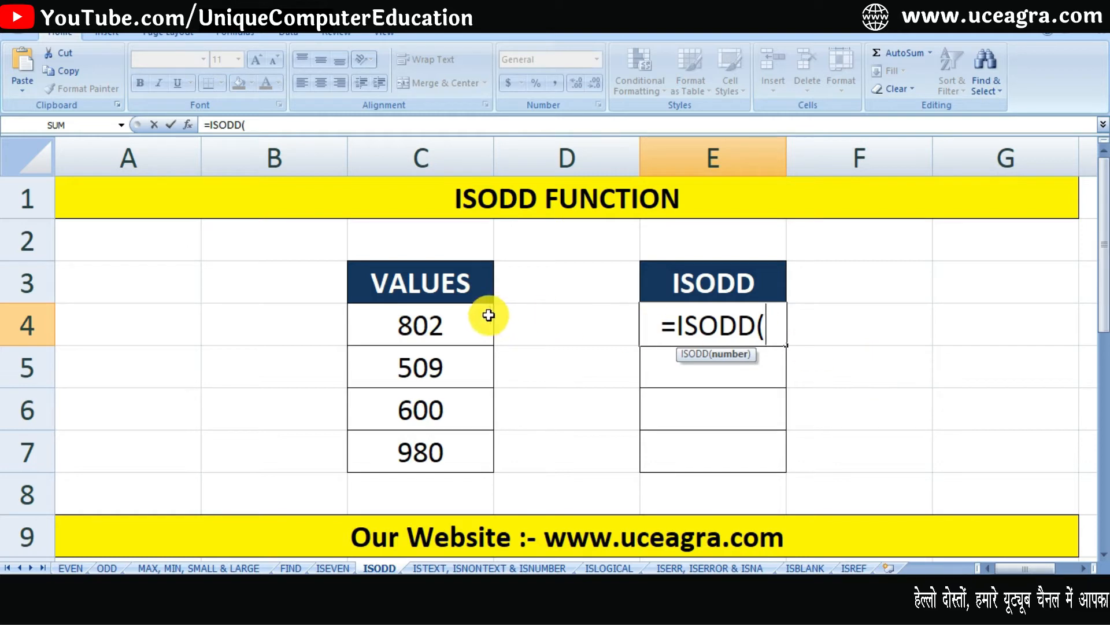
pyautogui.click(432, 328)
pyautogui.write(')')
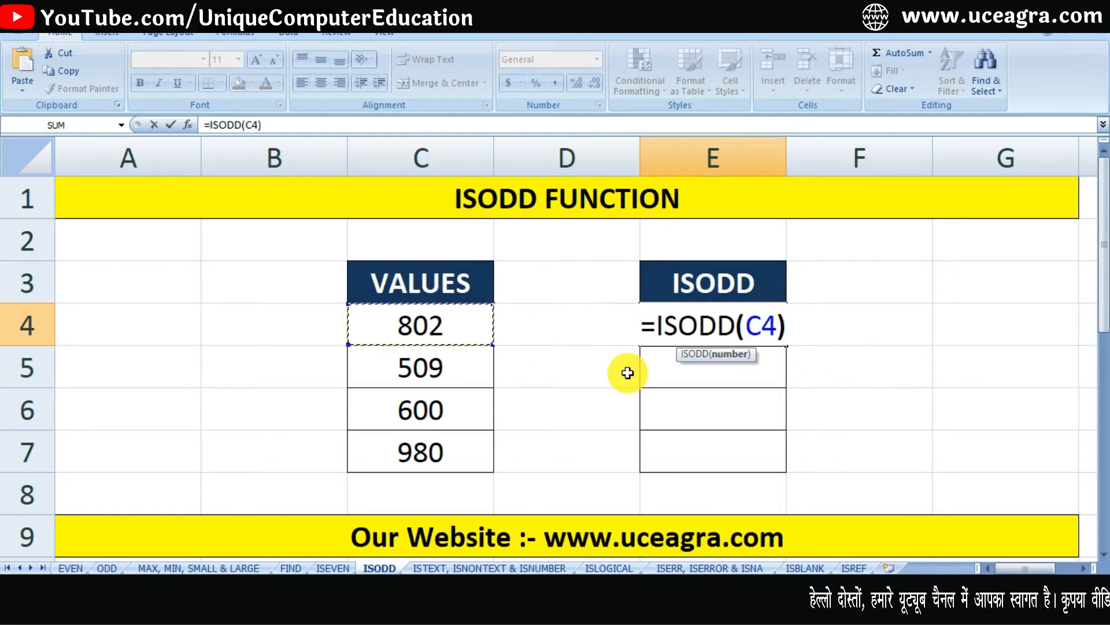
pyautogui.press('Return')
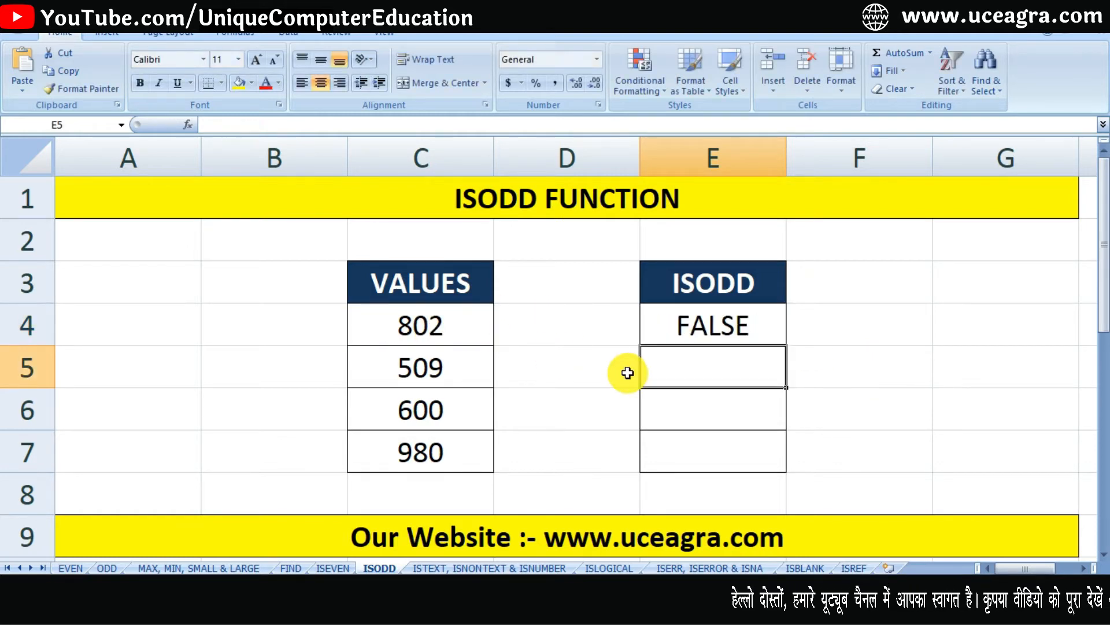
# Step: Copy the ISODD formula from E4 down through E7
pyautogui.click(719, 321)
pyautogui.moveTo(787, 343); pyautogui.dragTo(770, 459)
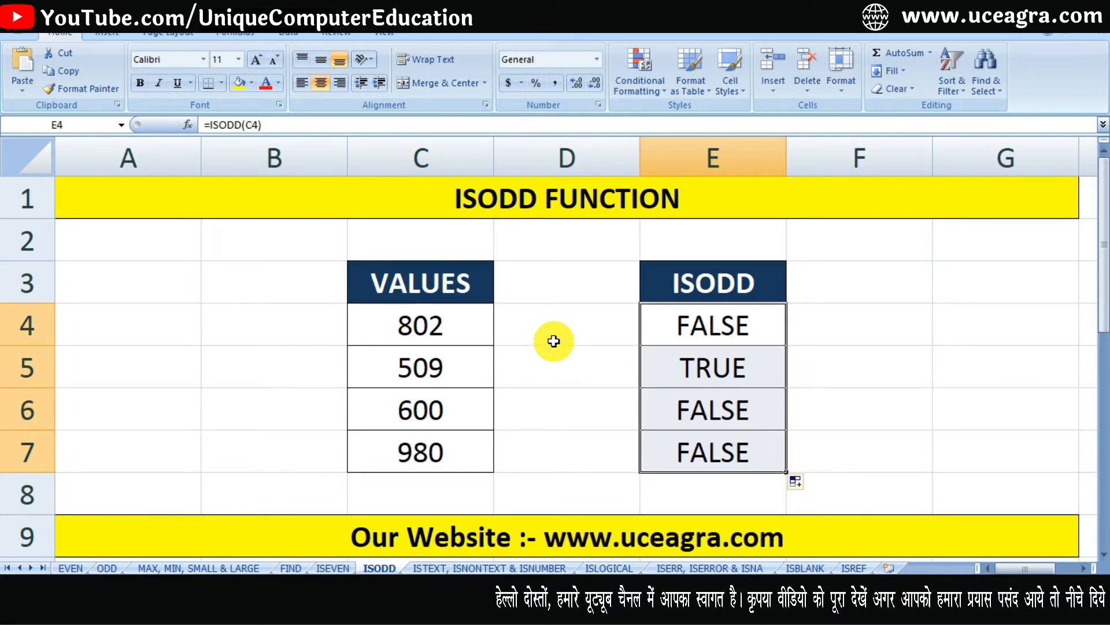
pyautogui.click(733, 323)
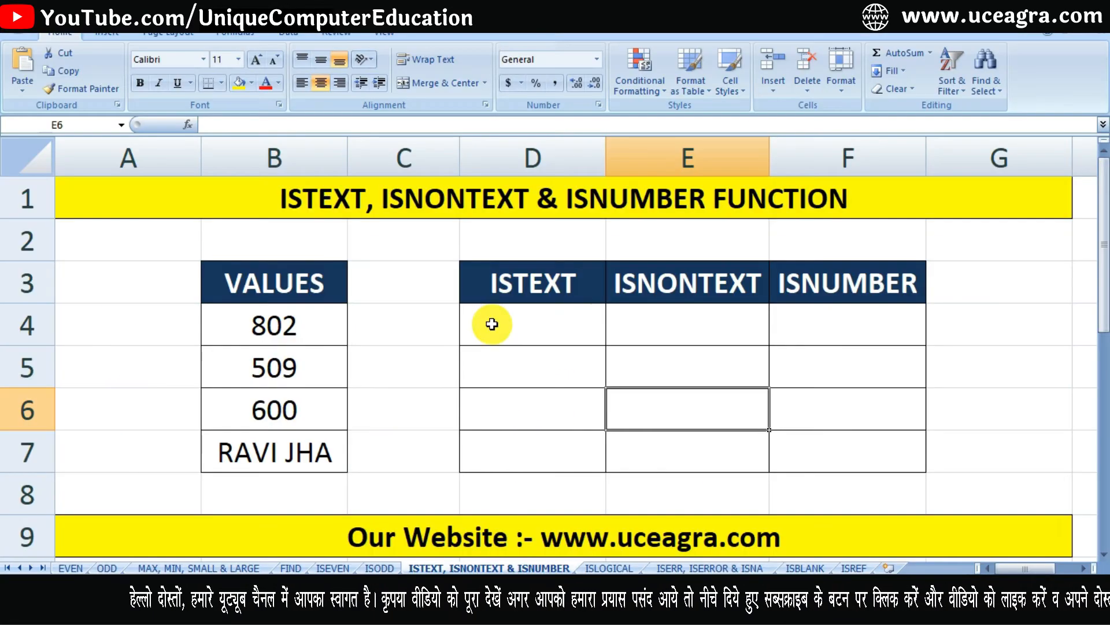
# Step: Enter =ISTEXT(B4) in D4 to test whether the first value is text, and copy the formula down through D7
pyautogui.click(491, 323)
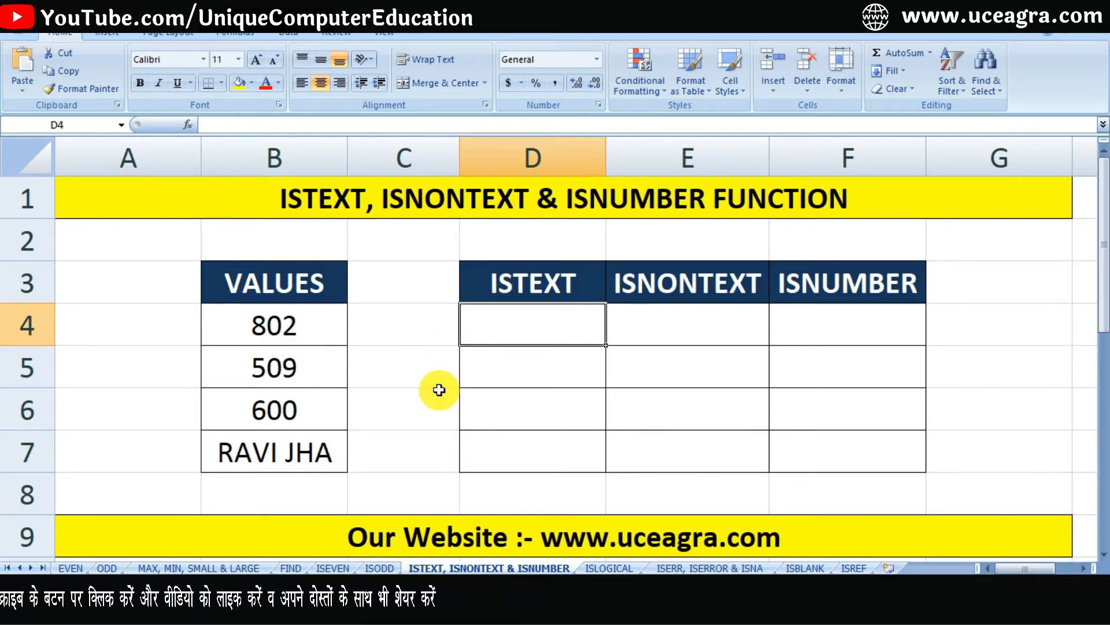
pyautogui.write('=isn')
pyautogui.press('BackSpace')
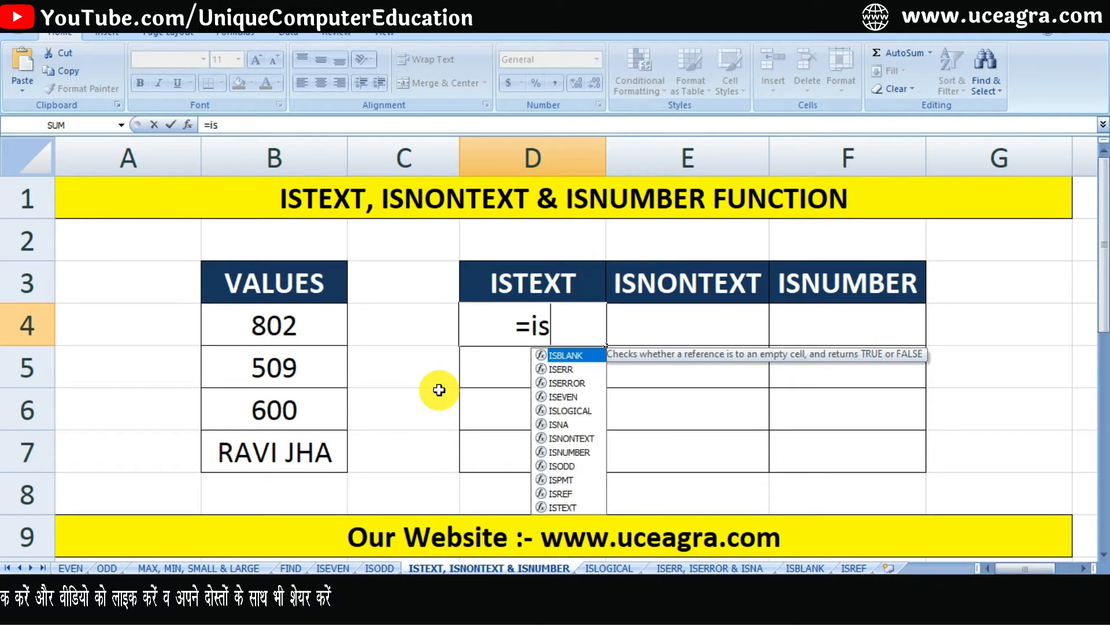
pyautogui.write('te')
pyautogui.press('Tab')
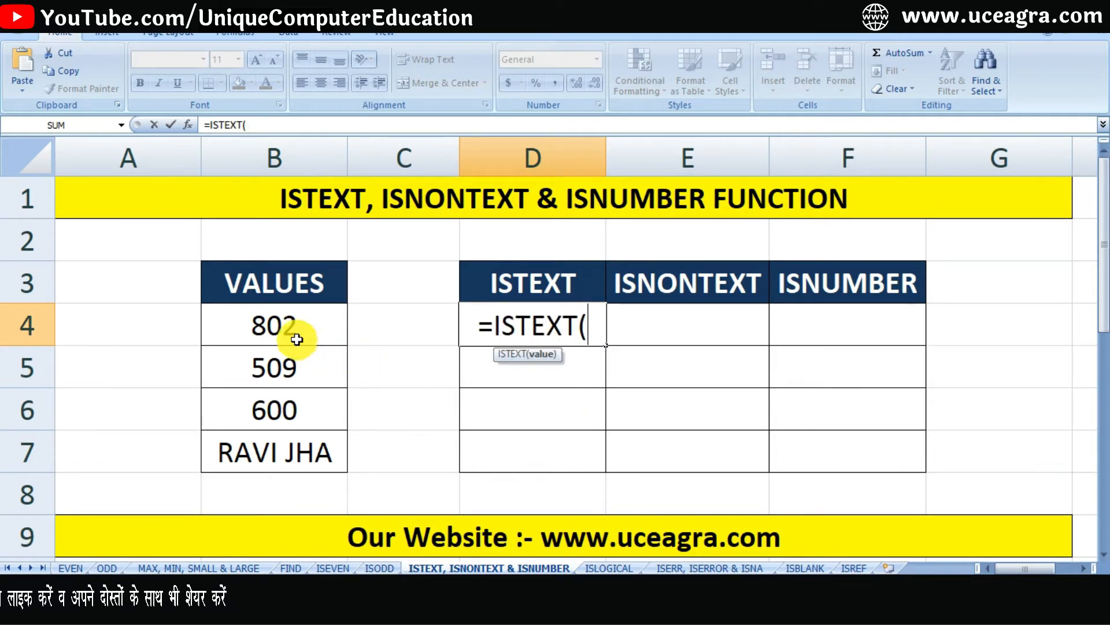
pyautogui.click(283, 324)
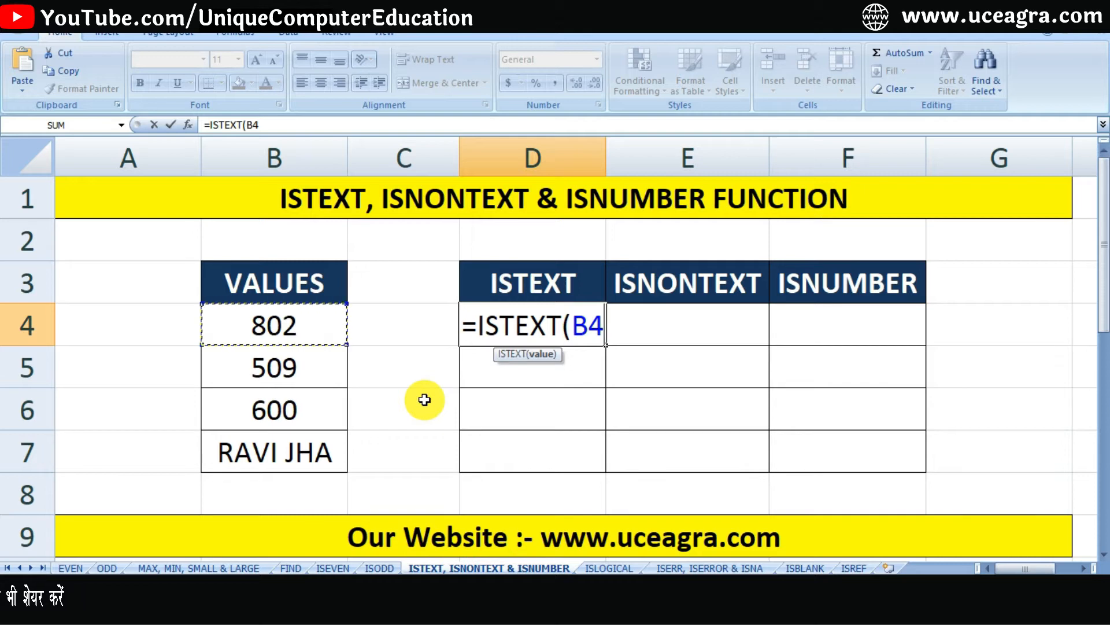
pyautogui.write(')')
pyautogui.press('Return')
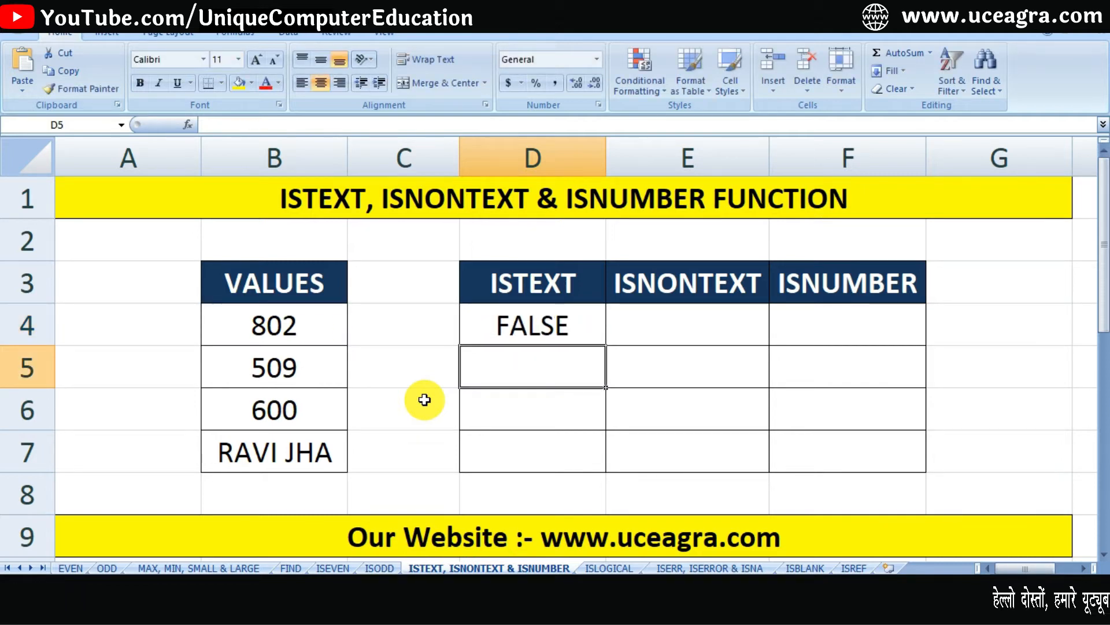
pyautogui.click(589, 337)
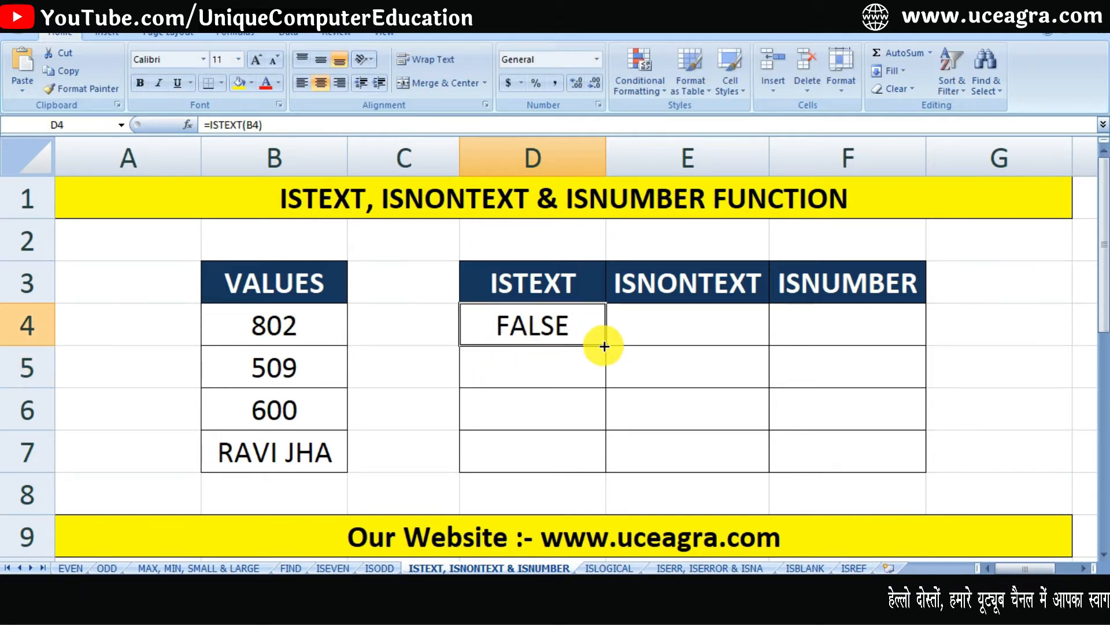
pyautogui.moveTo(604, 346); pyautogui.dragTo(587, 458)
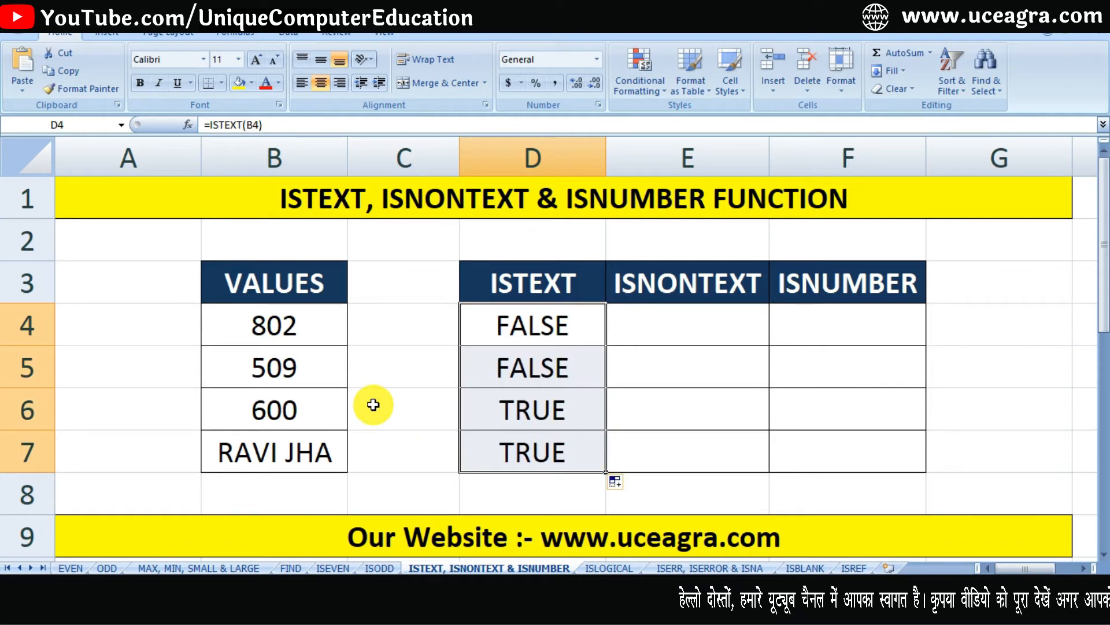
# Step: Enter =ISNONTEXT(B4) in E4 to test whether the first value is not text, and copy the formula down through E7
pyautogui.click(683, 336)
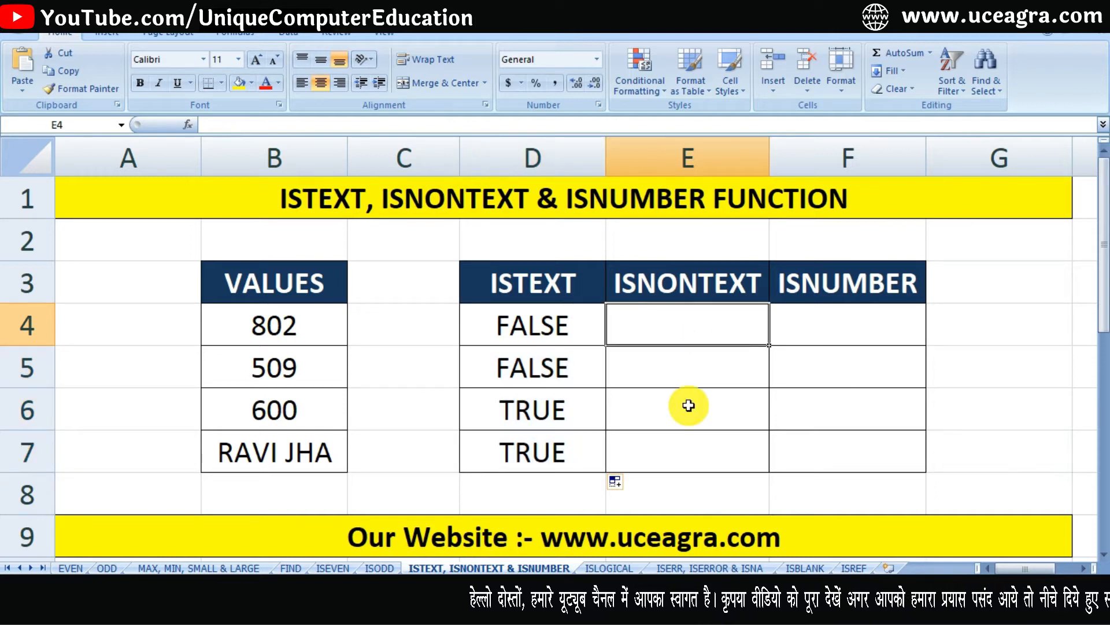
pyautogui.write('=isnon')
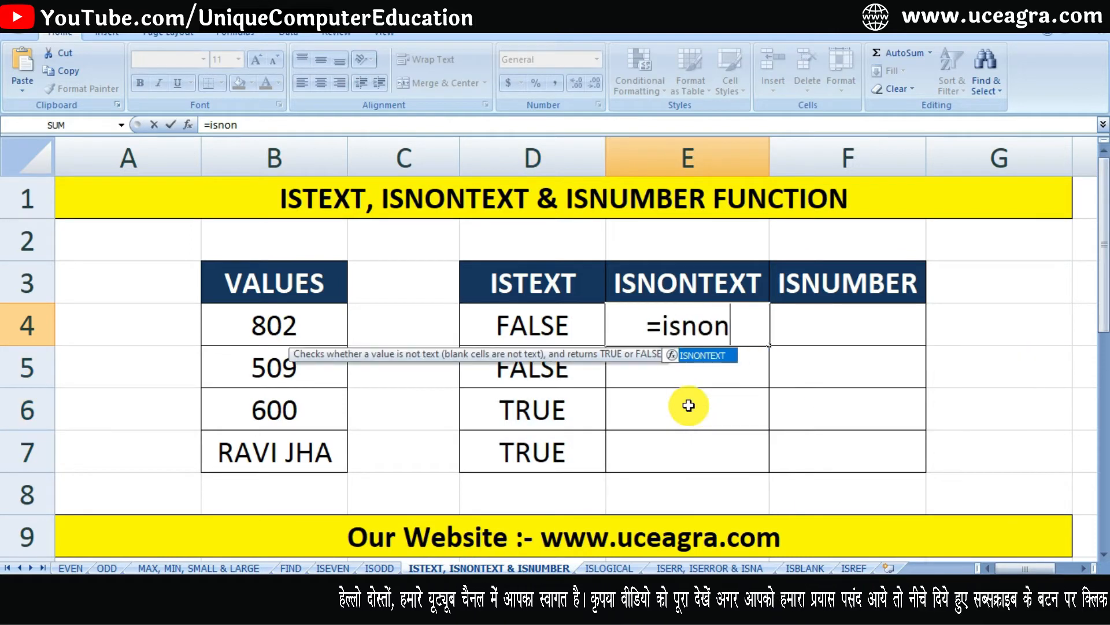
pyautogui.press('Tab')
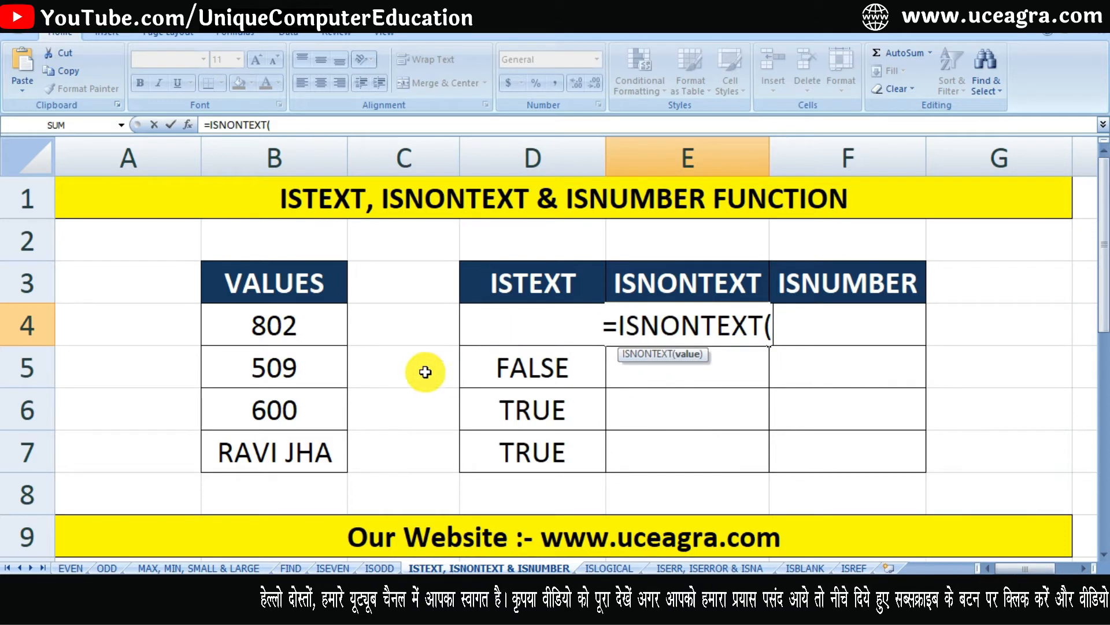
pyautogui.click(283, 327)
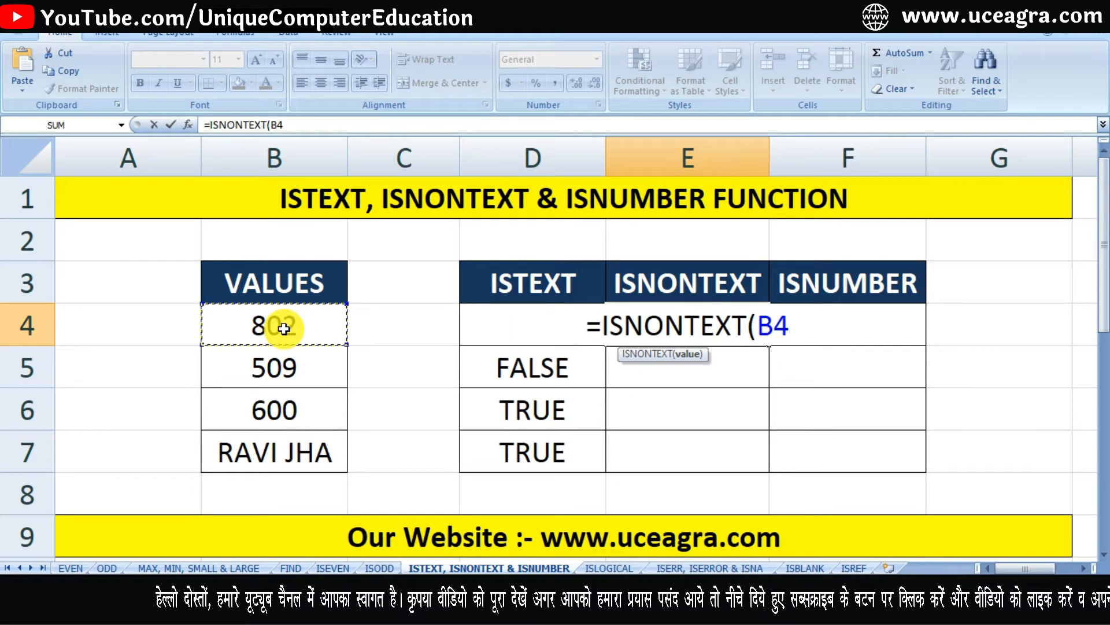
pyautogui.write(')')
pyautogui.press('Return')
pyautogui.click(751, 313)
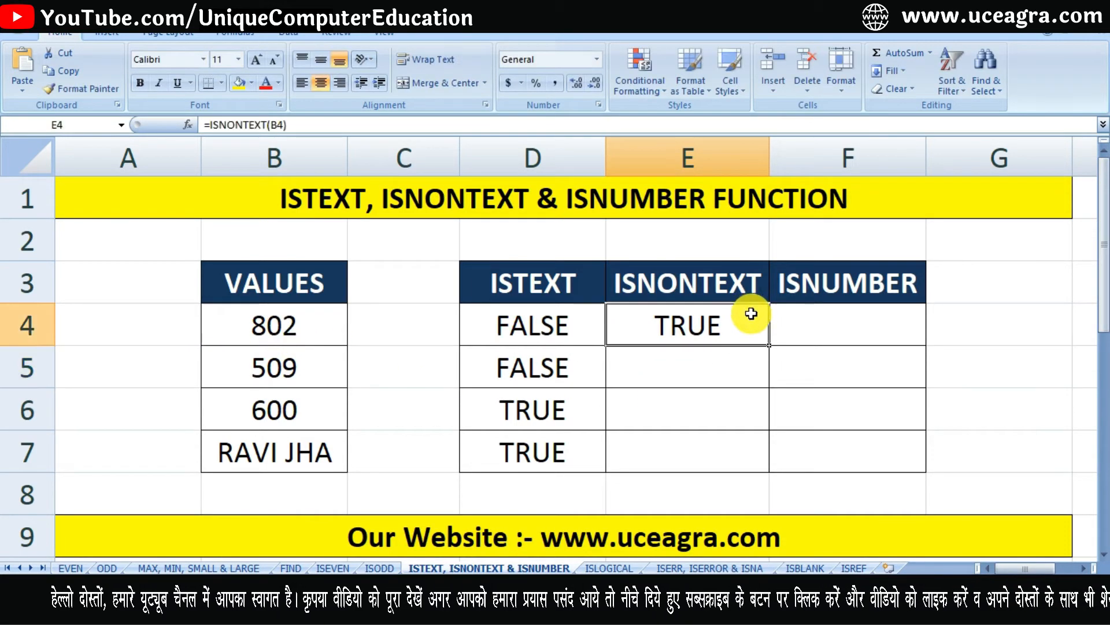
pyautogui.moveTo(770, 346); pyautogui.dragTo(734, 457)
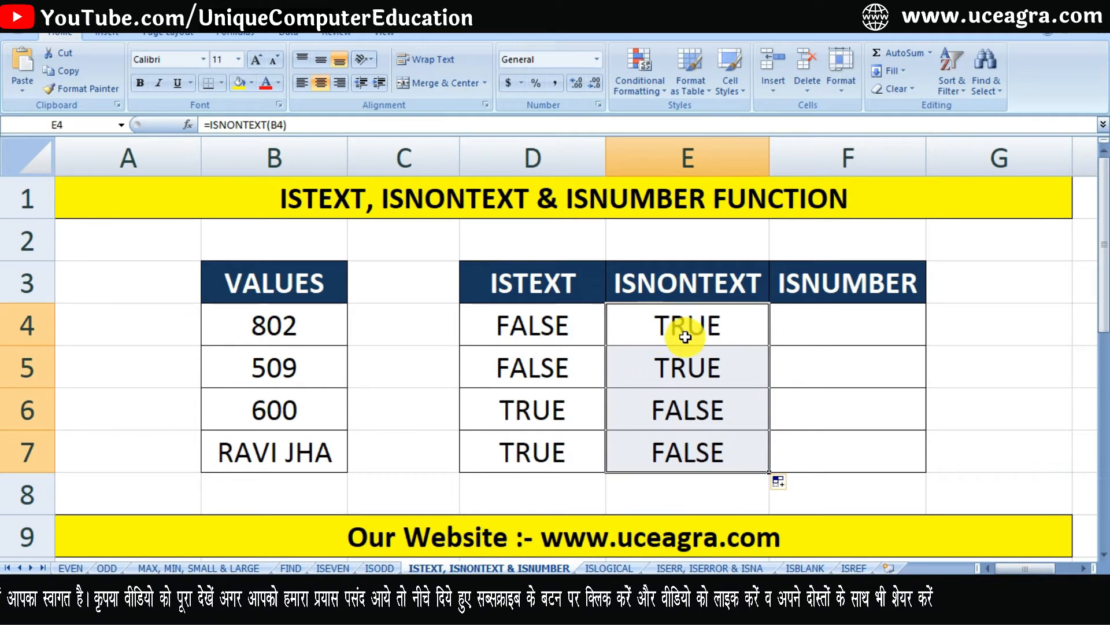
# Step: Enter =ISNUMBER(B4) in F4 to test whether the first value is a number, and copy the formula down through F7
pyautogui.click(850, 320)
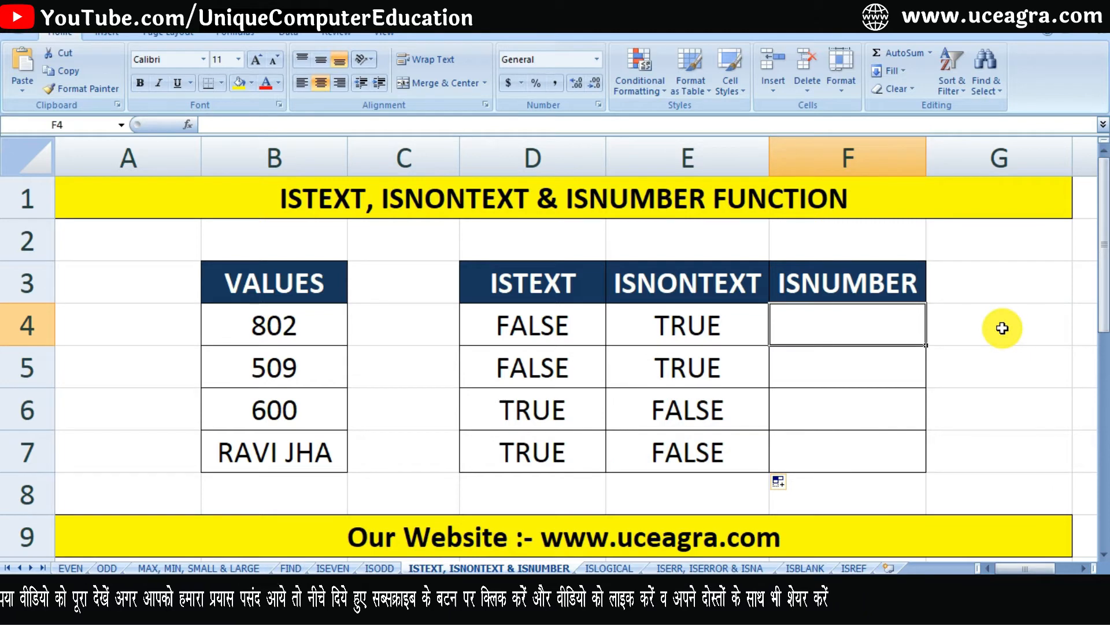
pyautogui.write('=isn')
pyautogui.press('Tab')
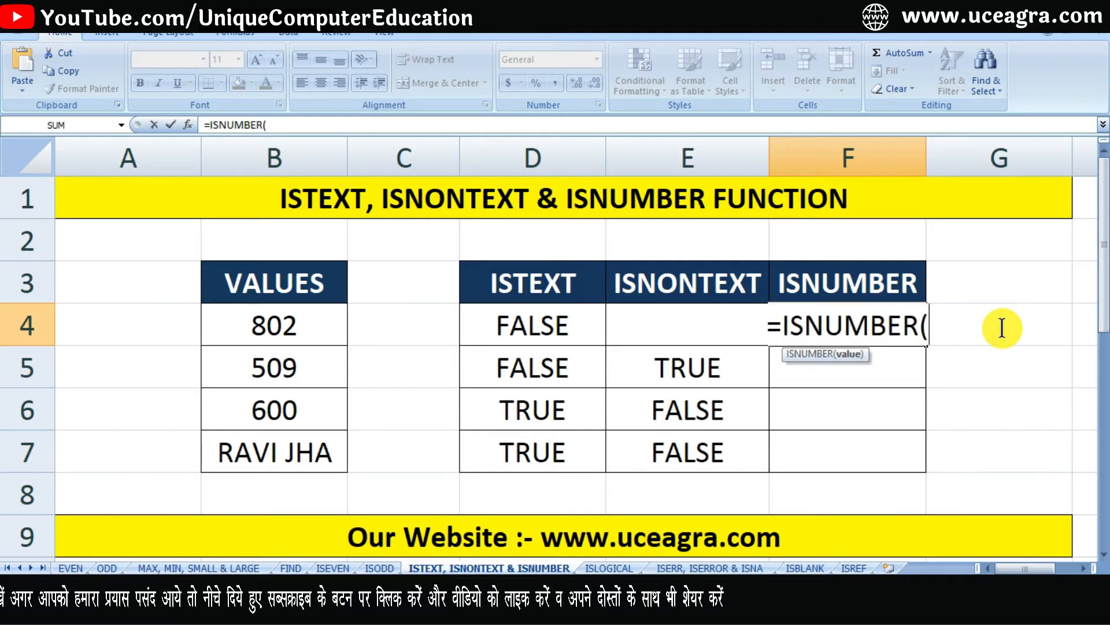
pyautogui.click(315, 326)
pyautogui.write(')')
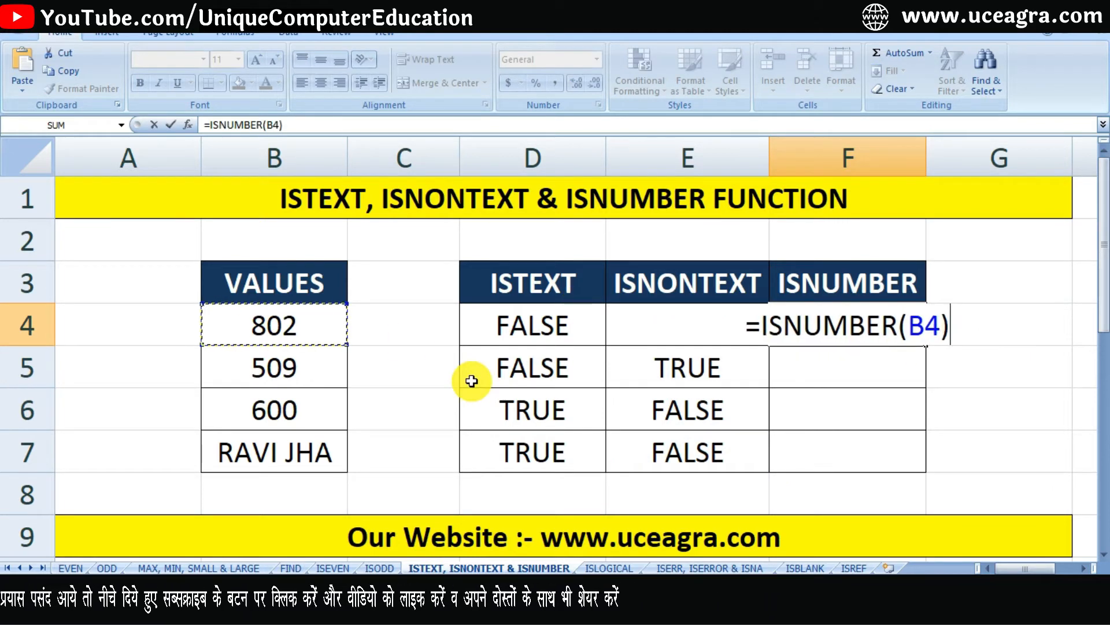
pyautogui.press('Return')
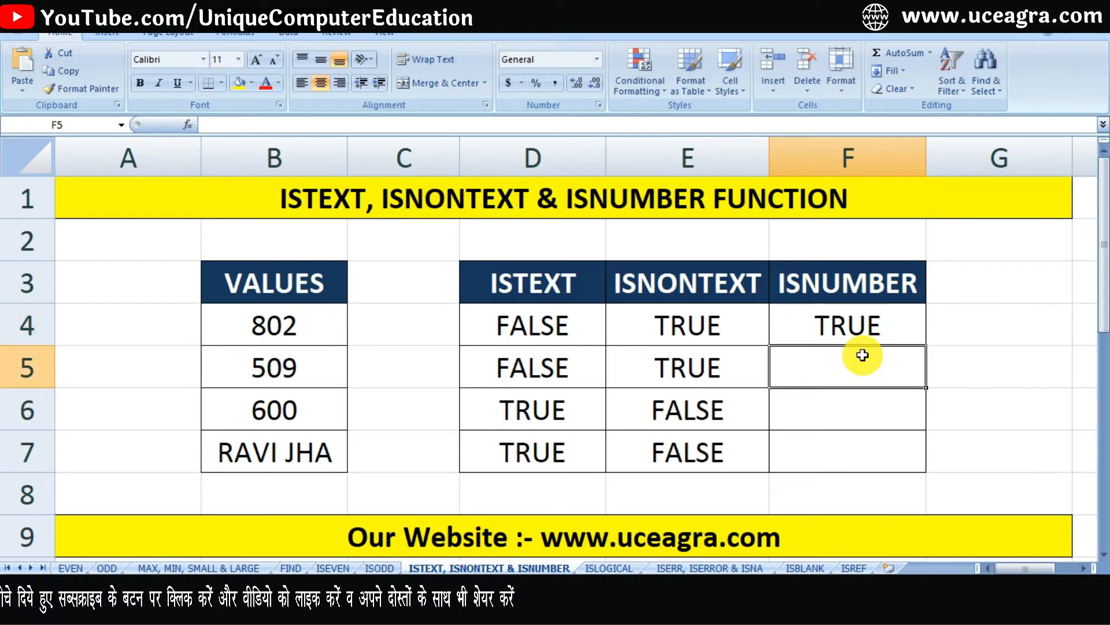
pyautogui.click(851, 317)
pyautogui.moveTo(930, 345); pyautogui.dragTo(910, 457)
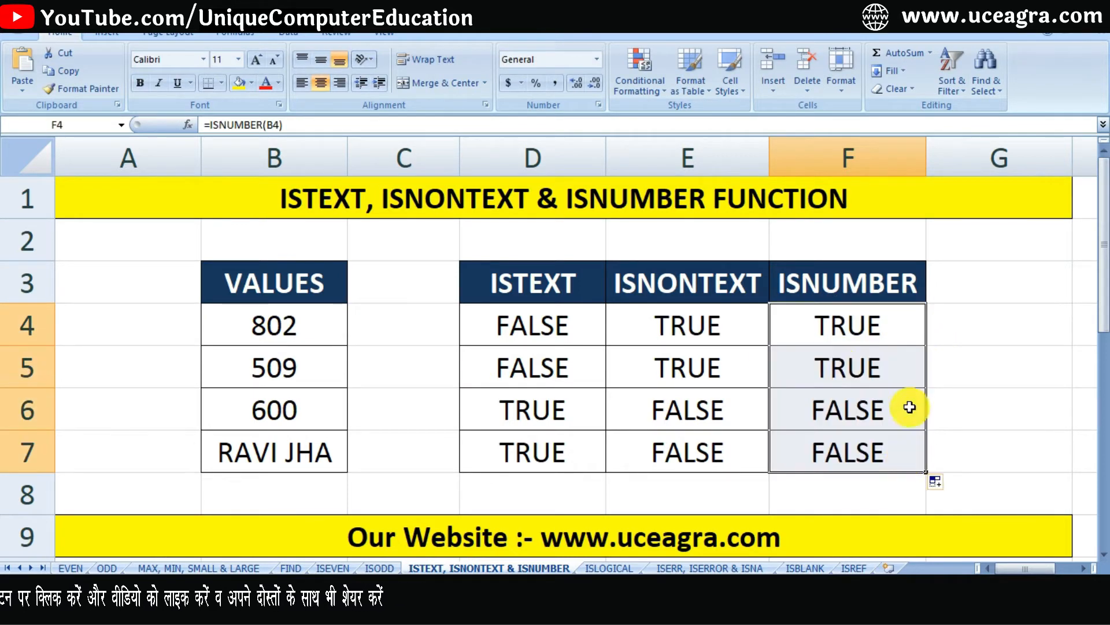
# Step: Examine the stored content of B6 and the ISTEXT, ISNONTEXT and ISNUMBER formulas for it in row 6
pyautogui.click(312, 416)
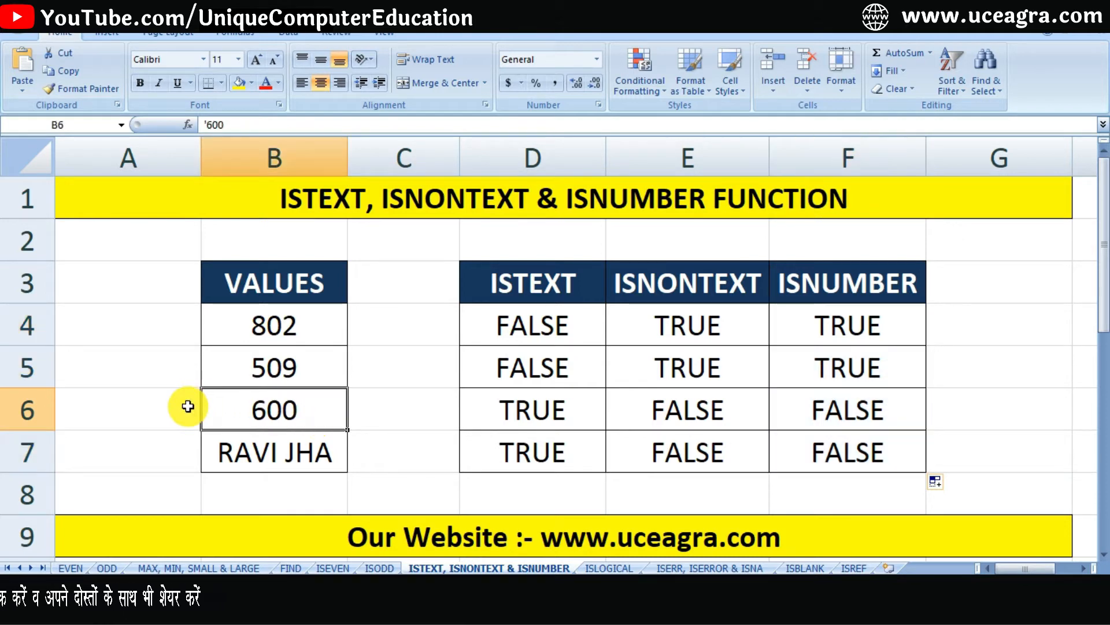
pyautogui.click(193, 435)
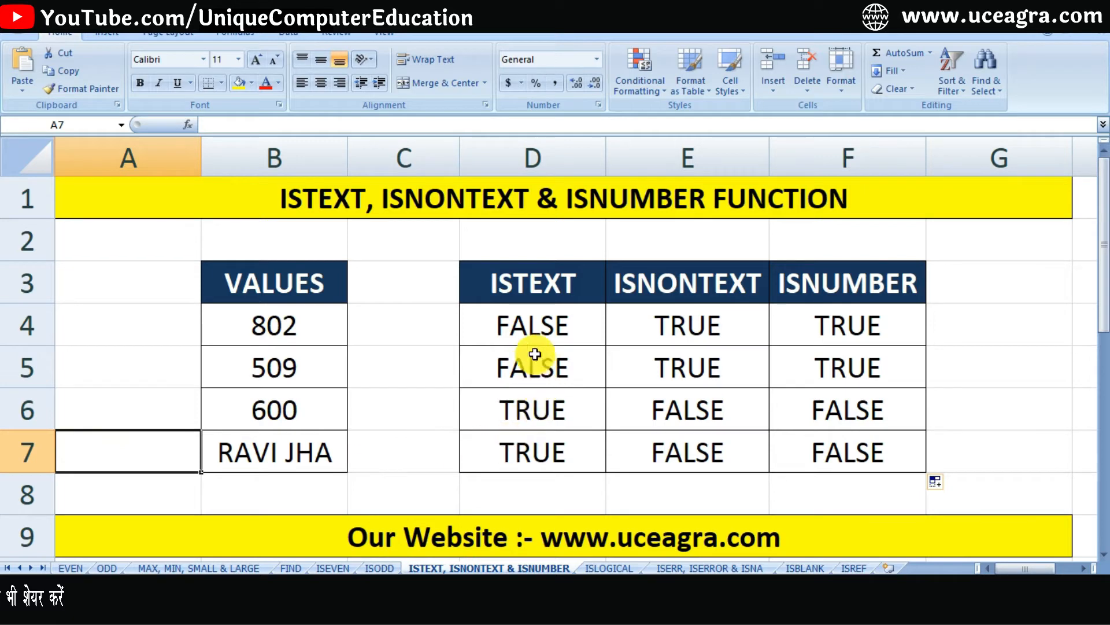
pyautogui.click(508, 290)
pyautogui.click(508, 408)
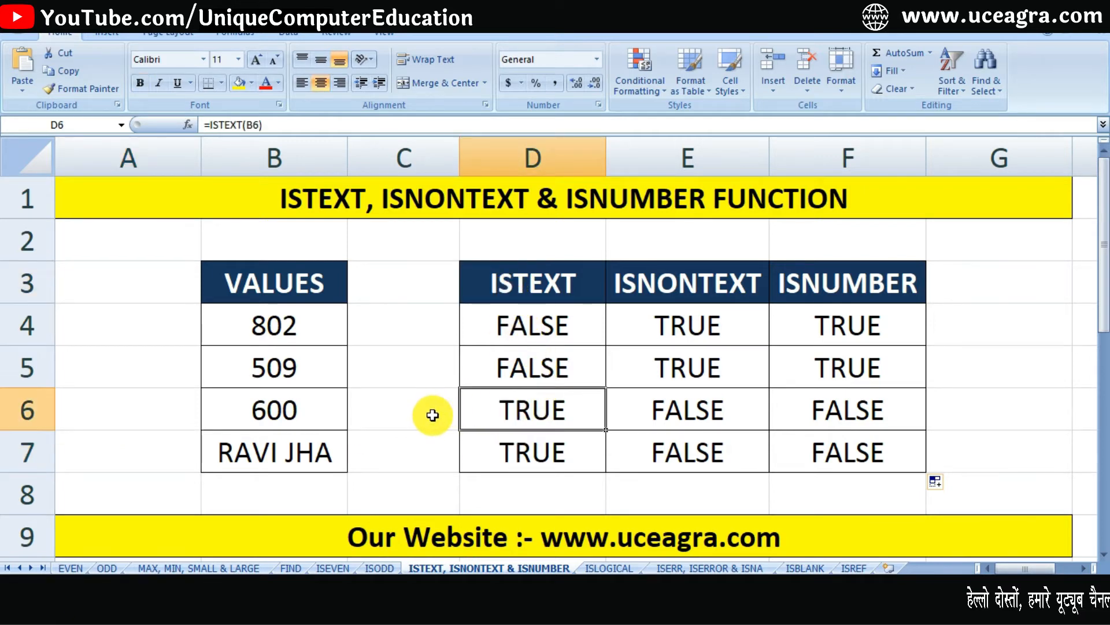
pyautogui.click(657, 414)
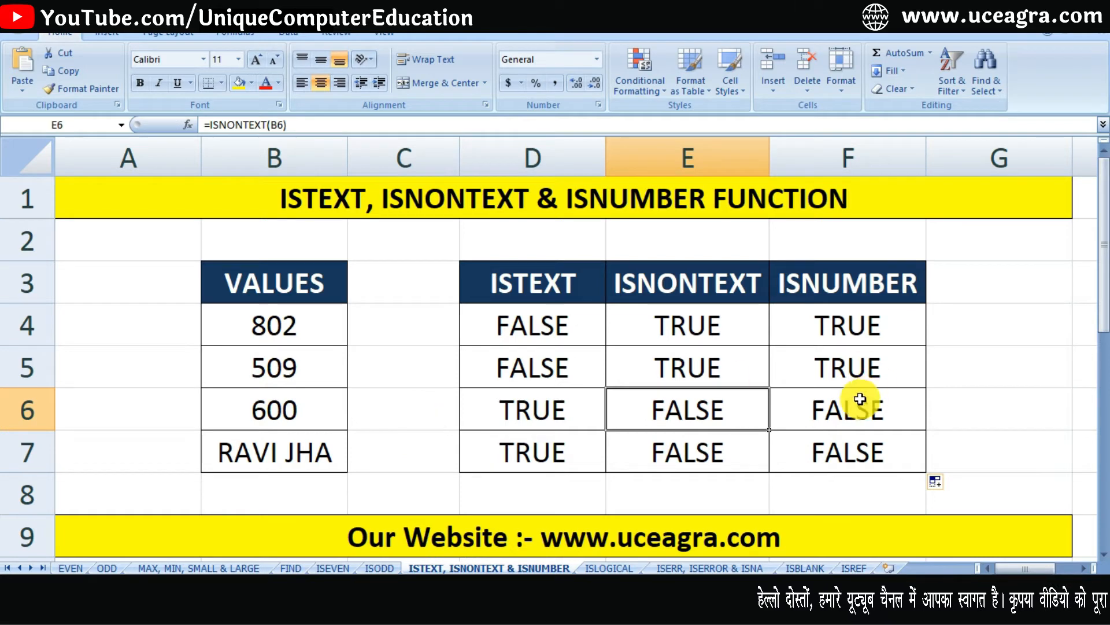
pyautogui.click(843, 406)
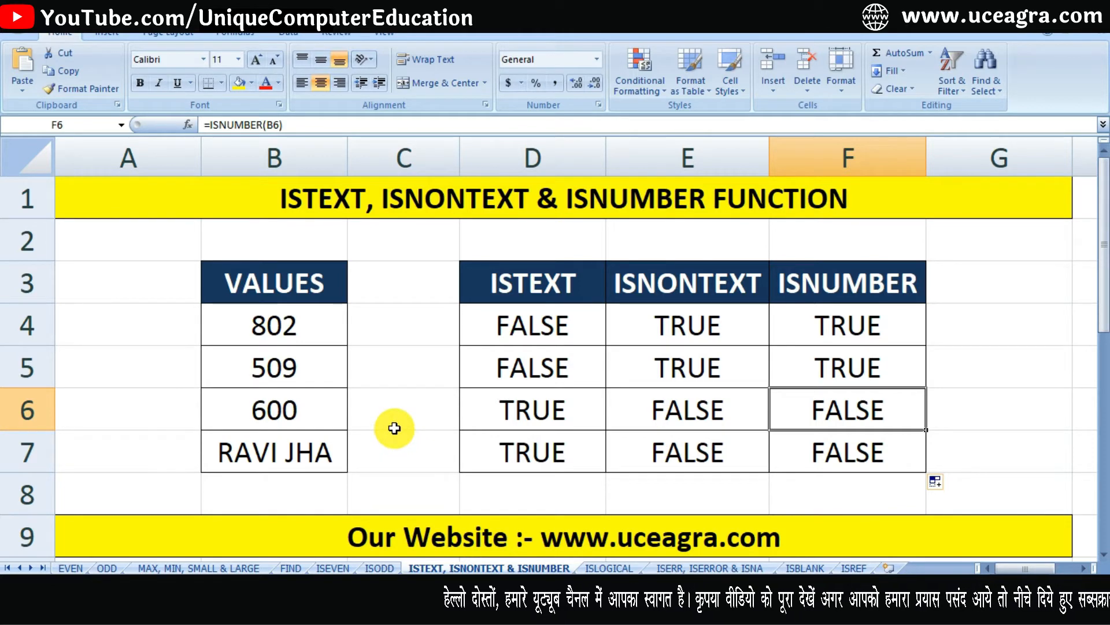
# Step: View the contents of B4 and B6 in edit mode to compare how the two numbers are stored
pyautogui.click(294, 340)
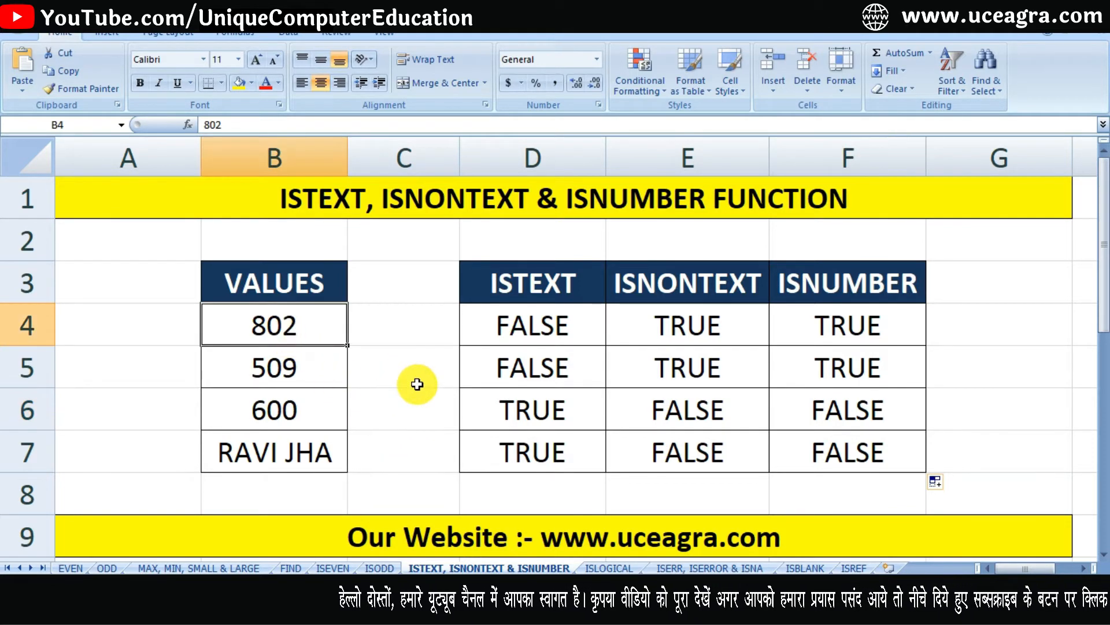
pyautogui.press('F2')
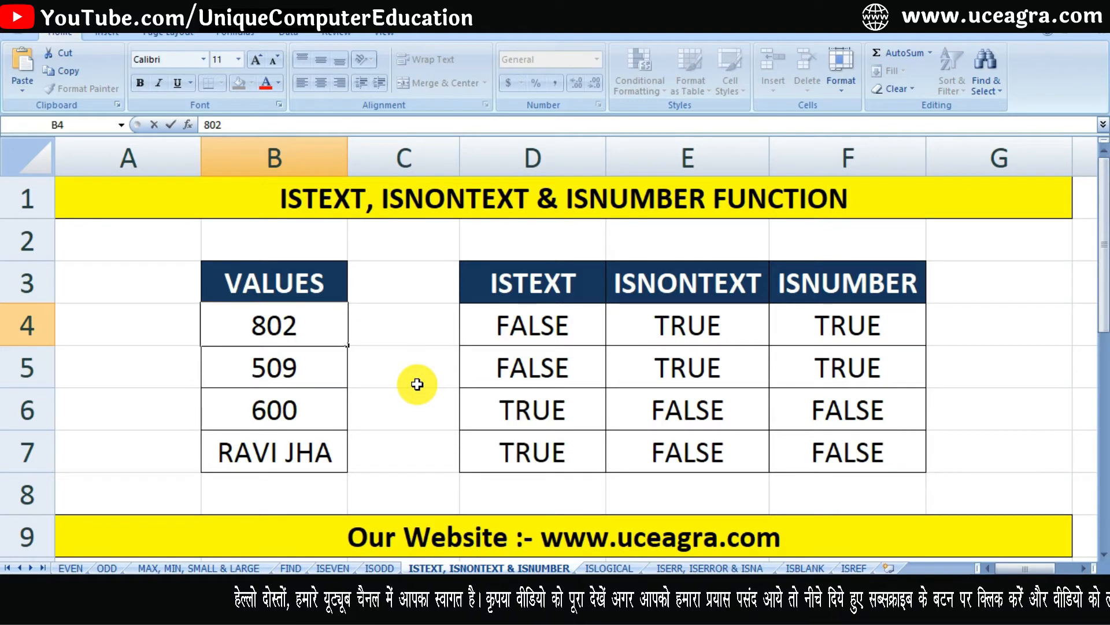
pyautogui.press('Escape')
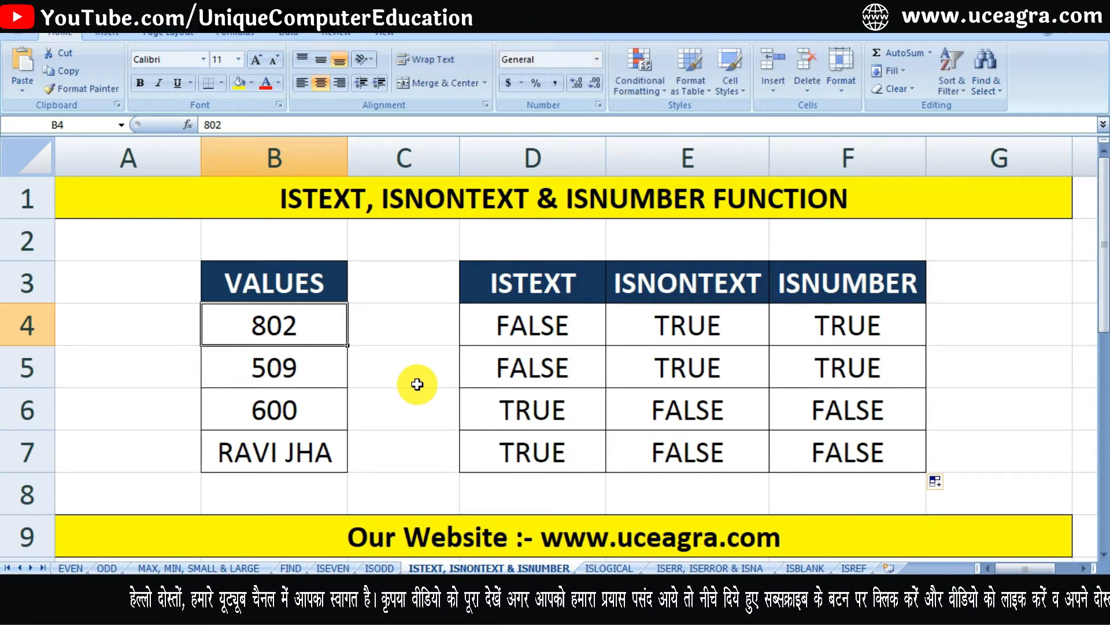
pyautogui.press('Down')
pyautogui.press('Down')
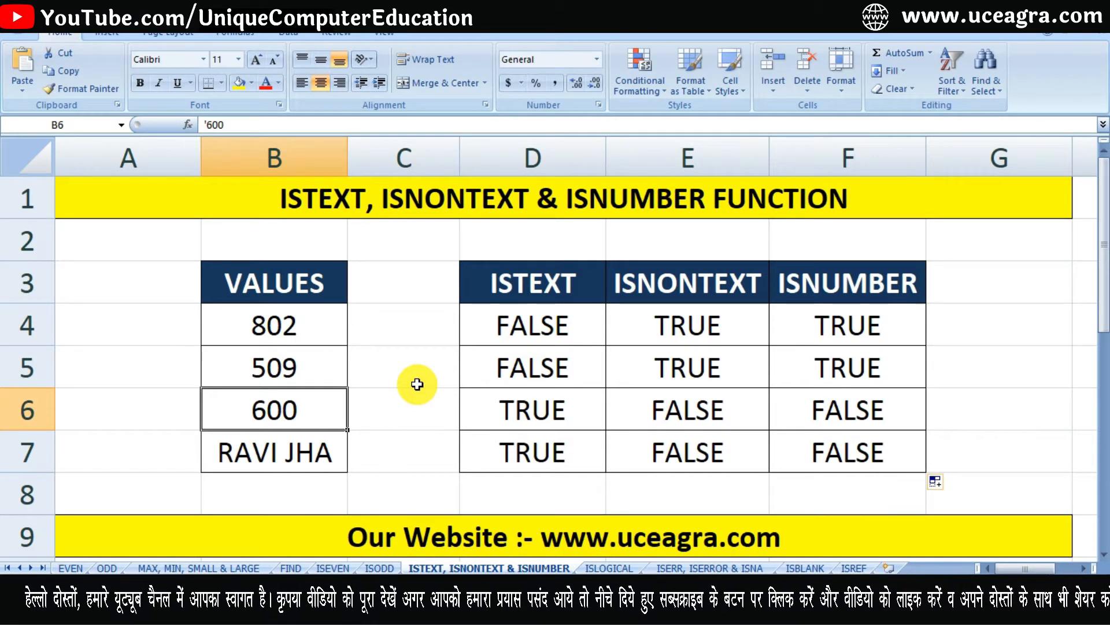
pyautogui.press('F2')
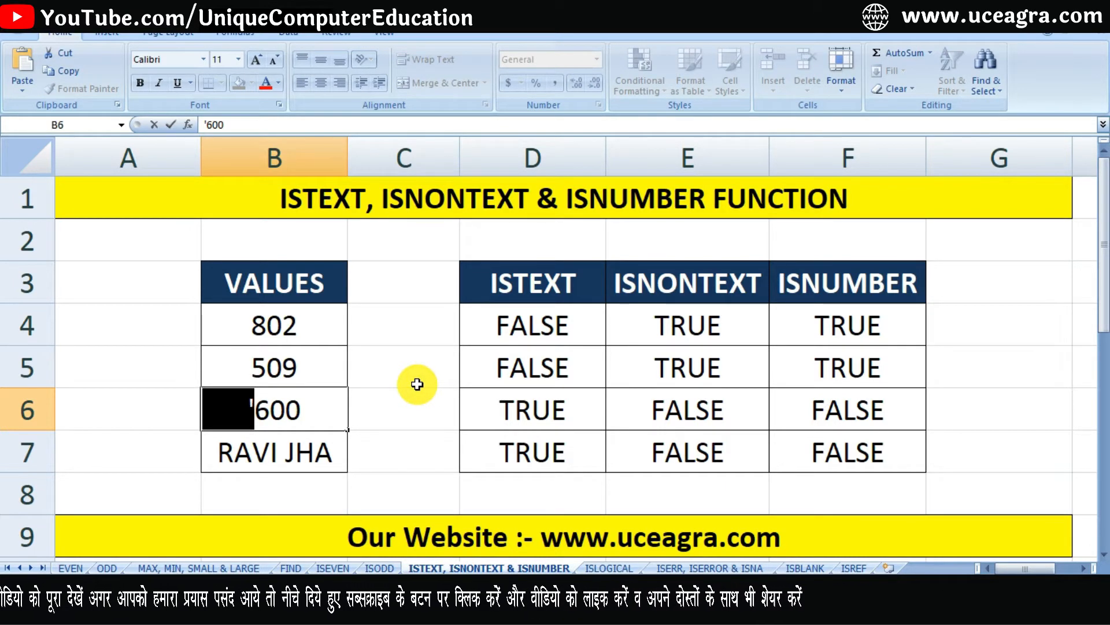
pyautogui.press('Return')
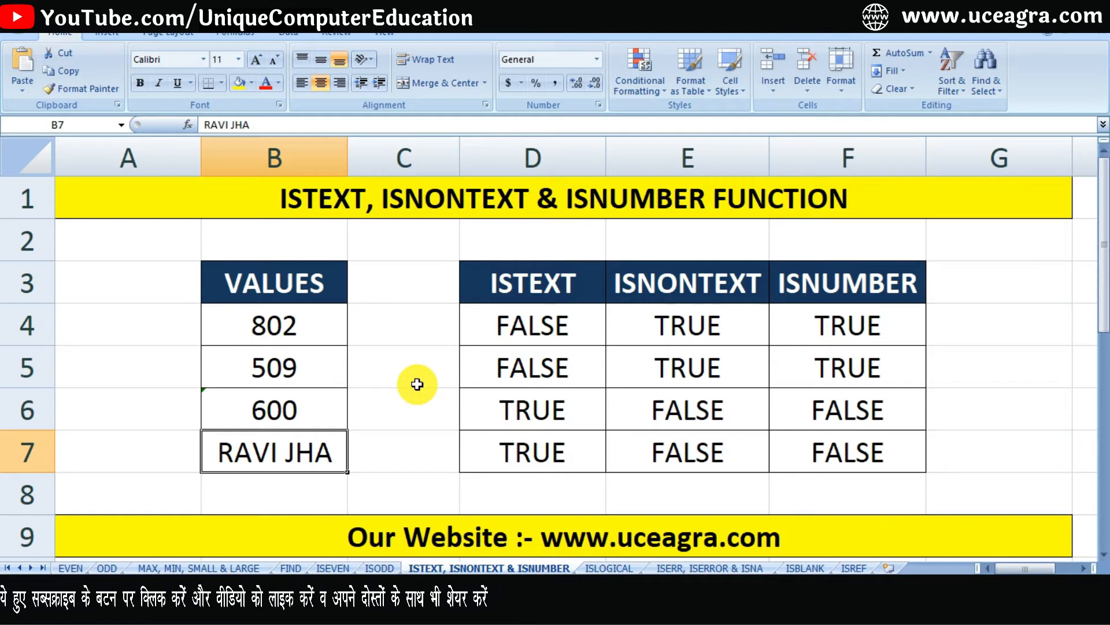
# Step: Enter the sample number 0321321 with a leading zero in B2 and select the neighbouring cell C2
pyautogui.click(269, 237)
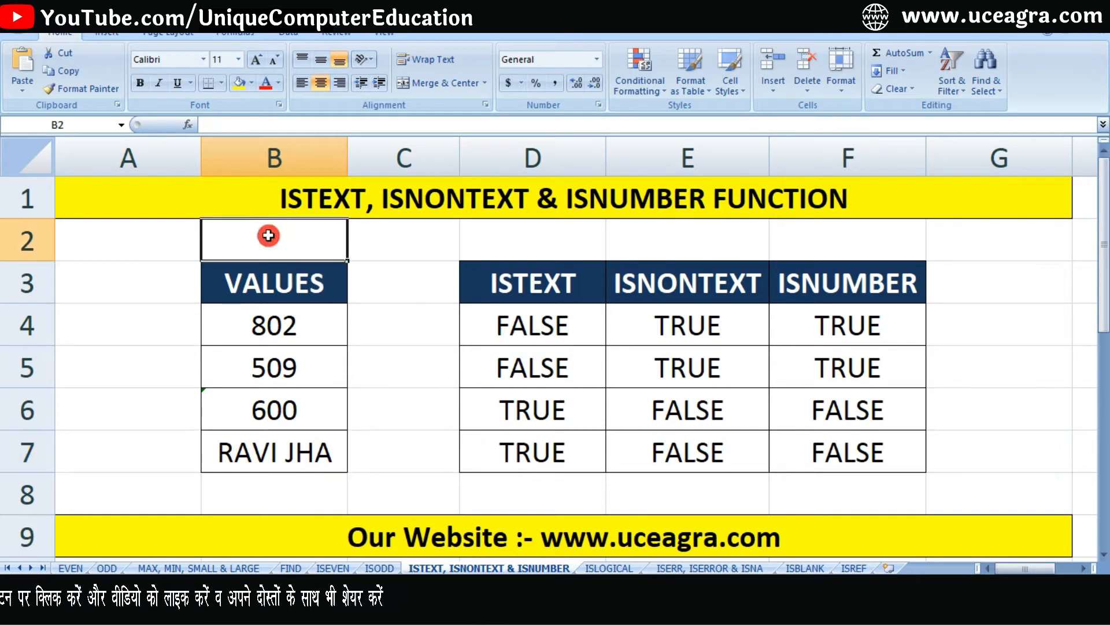
pyautogui.write('0321321')
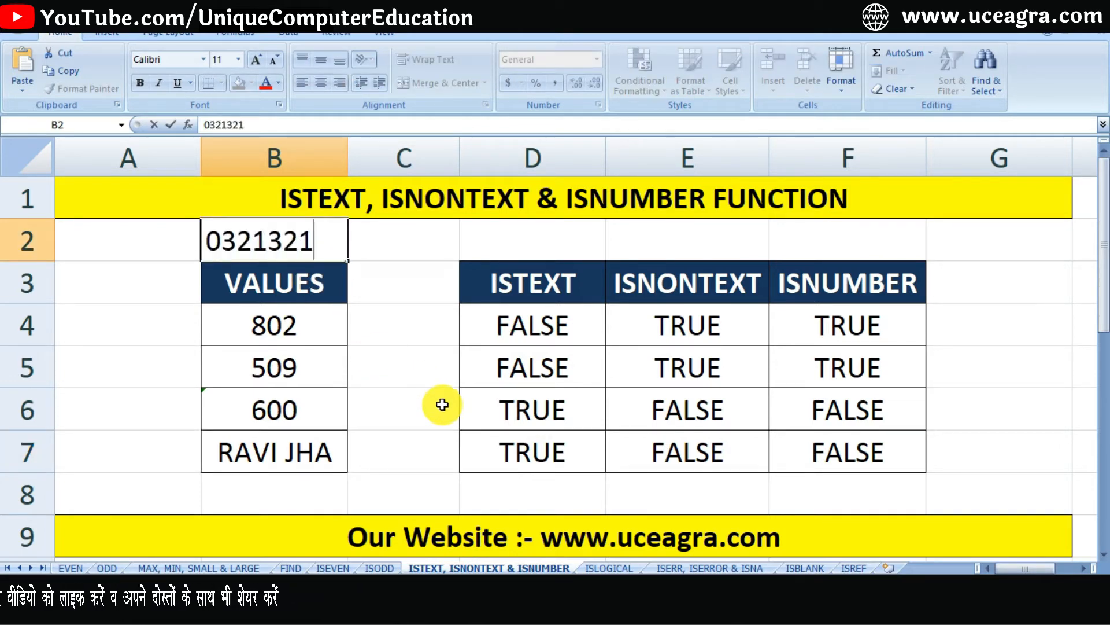
pyautogui.press('Return')
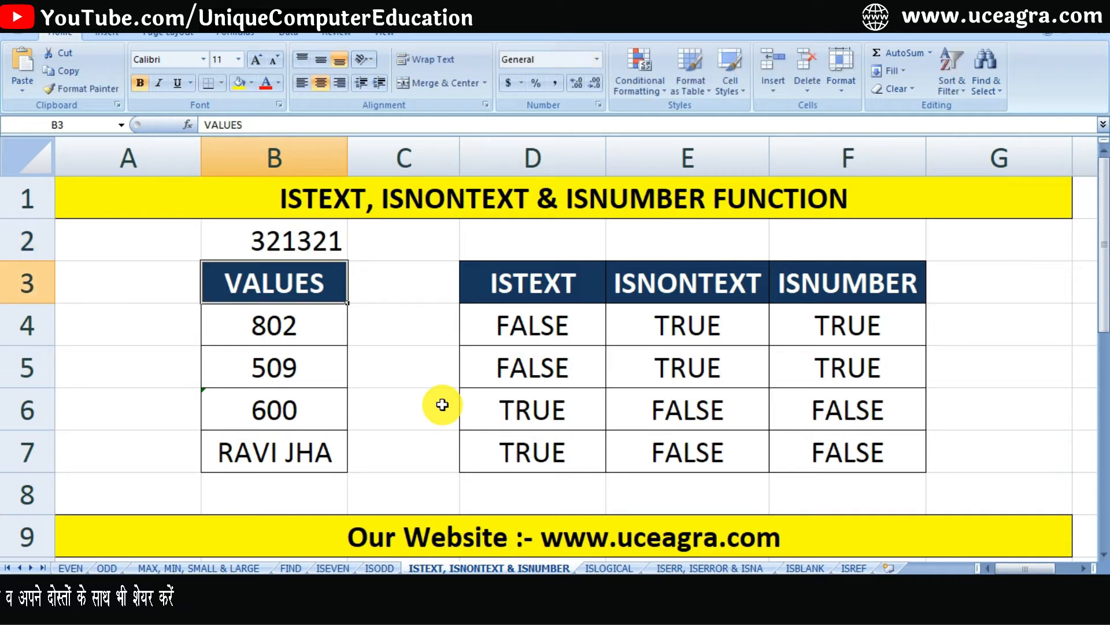
pyautogui.press('Up')
pyautogui.press('Right')
pyautogui.write('0..231256')
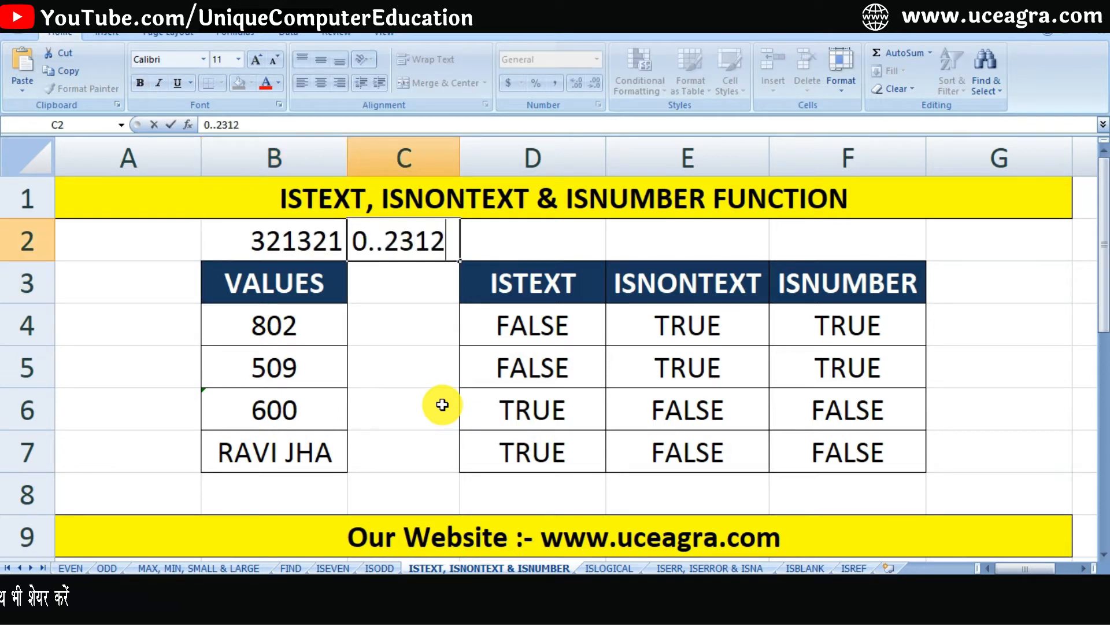
pyautogui.press('Return')
pyautogui.press('Up')
# Step: Enter the second sample number 0456456 with a leading zero in C2 and reselect that cell
pyautogui.write('0456456')
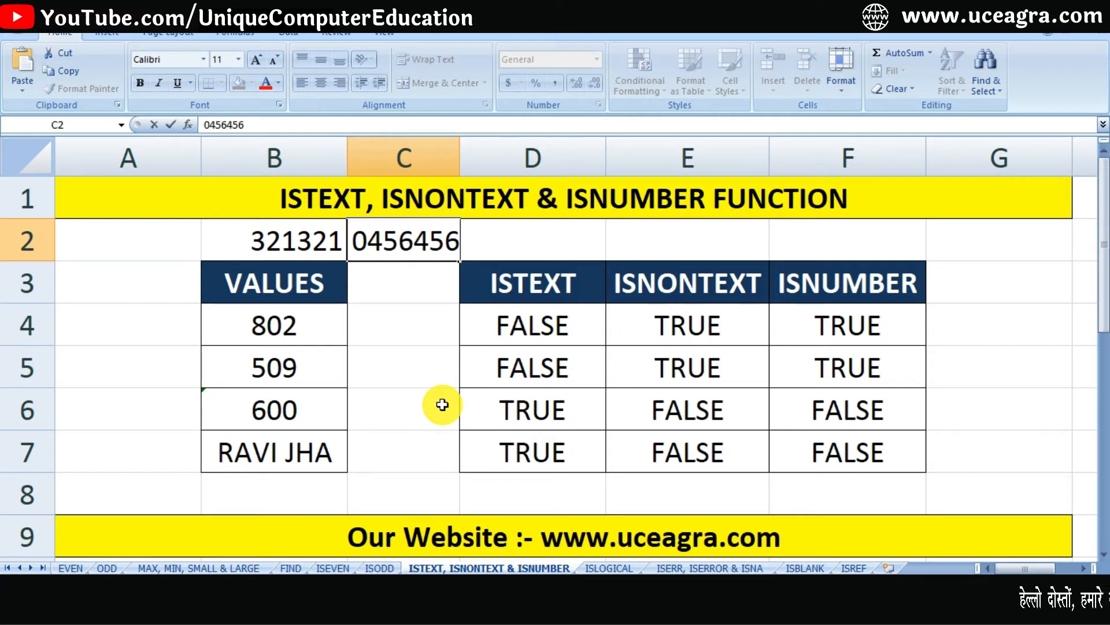
pyautogui.press('Return')
pyautogui.press('Up')
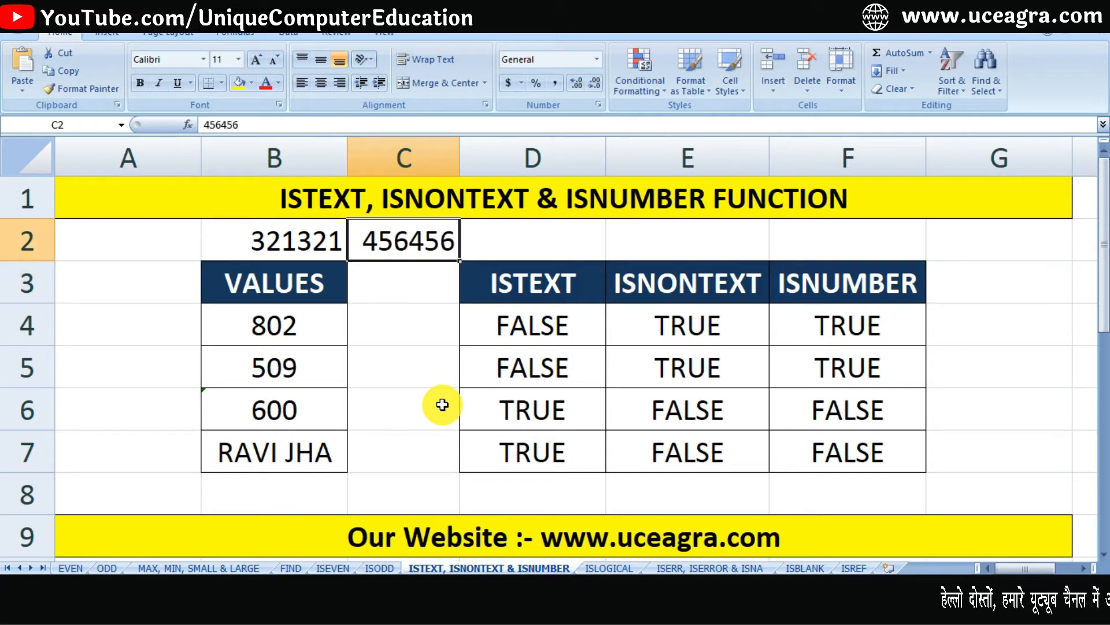
# Step: Clear the two sample numbers from cells B2 and C2
pyautogui.press('Left')
pyautogui.press('Left')
pyautogui.press('Right')
pyautogui.hotkey('shift', 'Right')
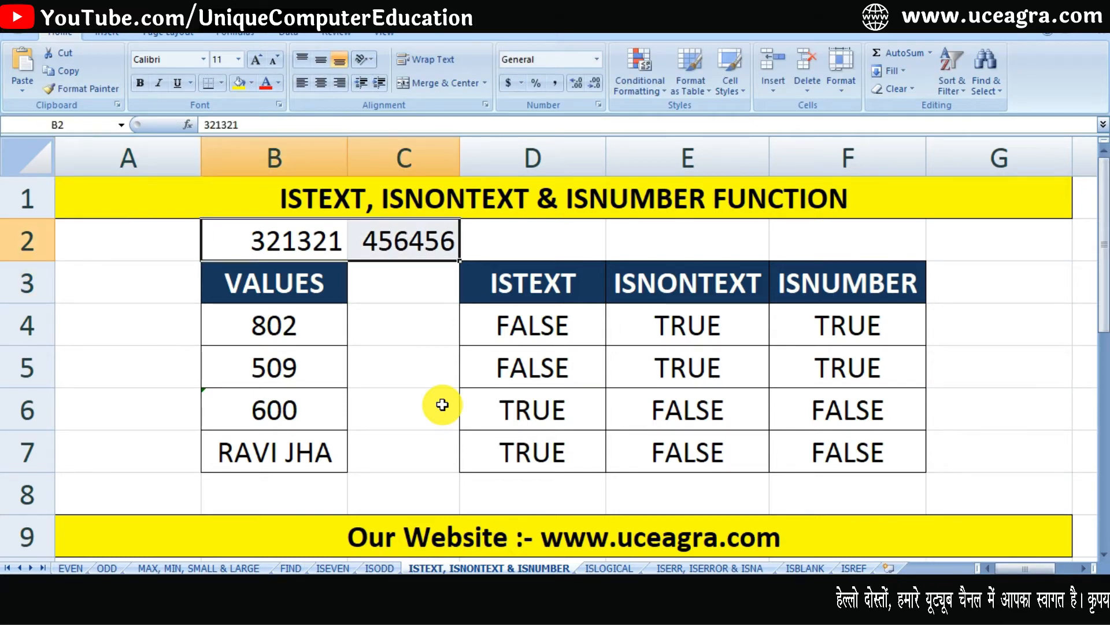
pyautogui.press('Delete')
# Step: Enter the sample number 0465465 in B2 as text, with a leading apostrophe to keep its leading zero
pyautogui.press('Left')
pyautogui.press('Right')
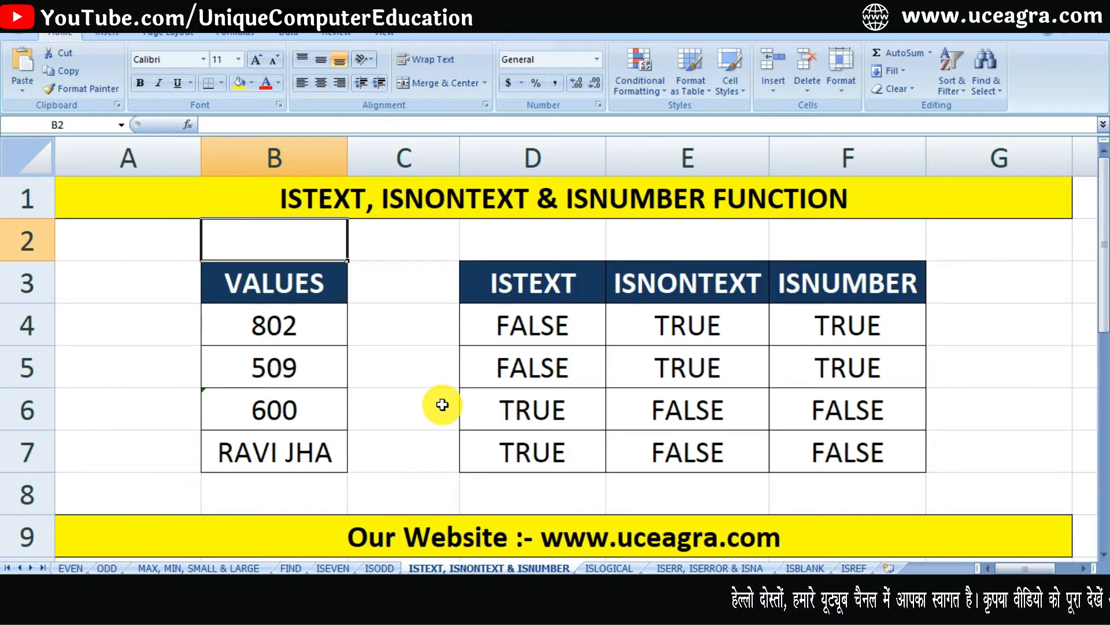
pyautogui.write("'0465465")
pyautogui.press('Return')
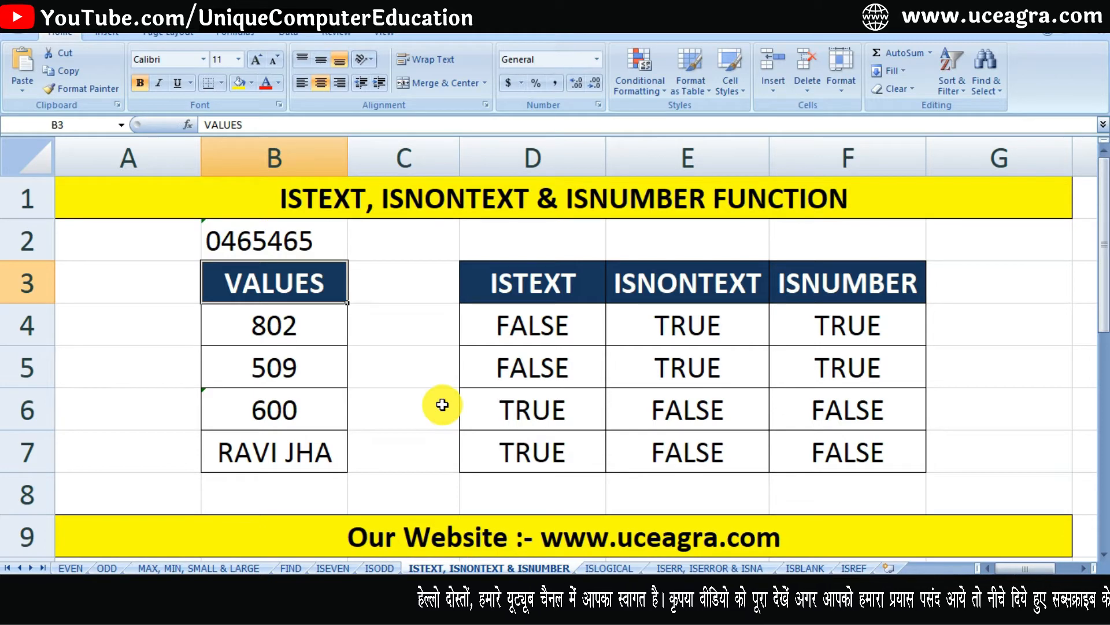
# Step: Widen column D and enter the sample text dlashfda in D2
pyautogui.click(562, 249)
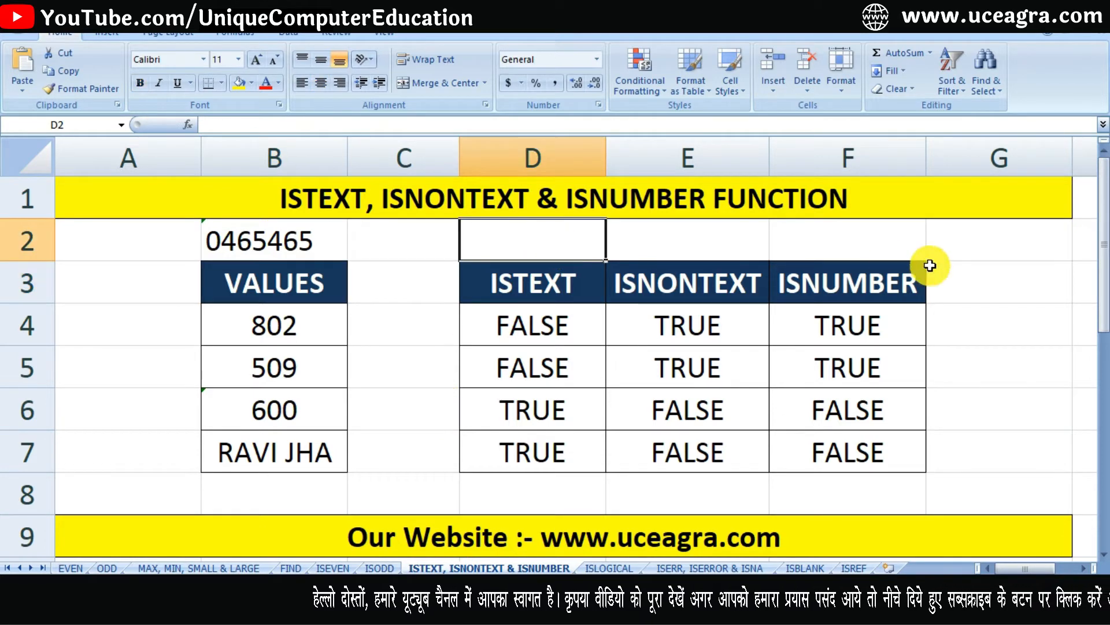
pyautogui.moveTo(606, 156); pyautogui.dragTo(671, 161)
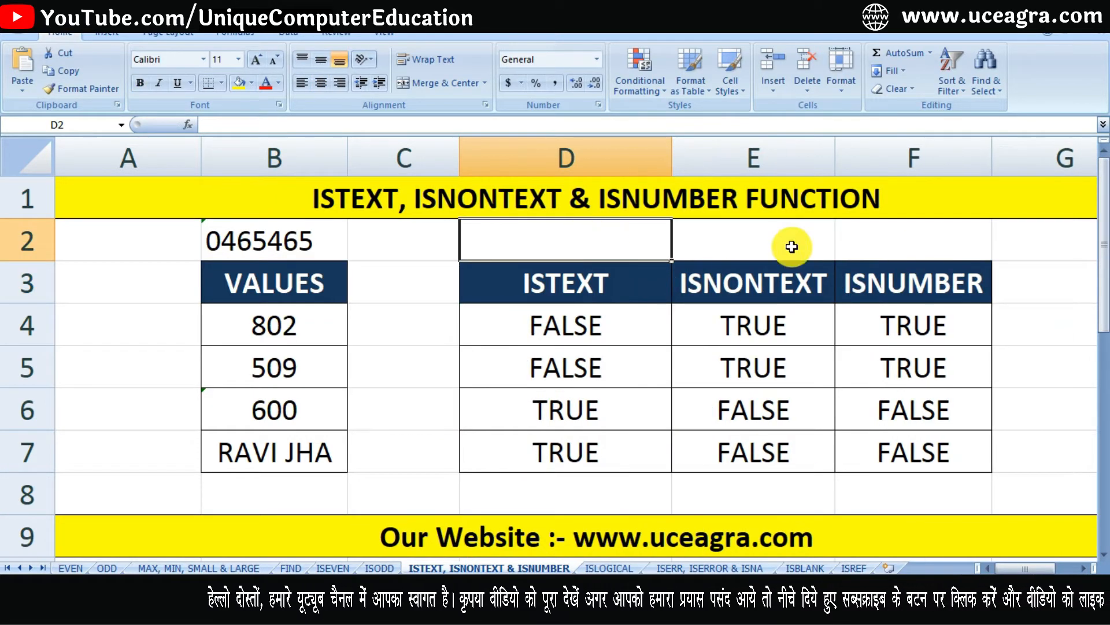
pyautogui.write('dlashfda')
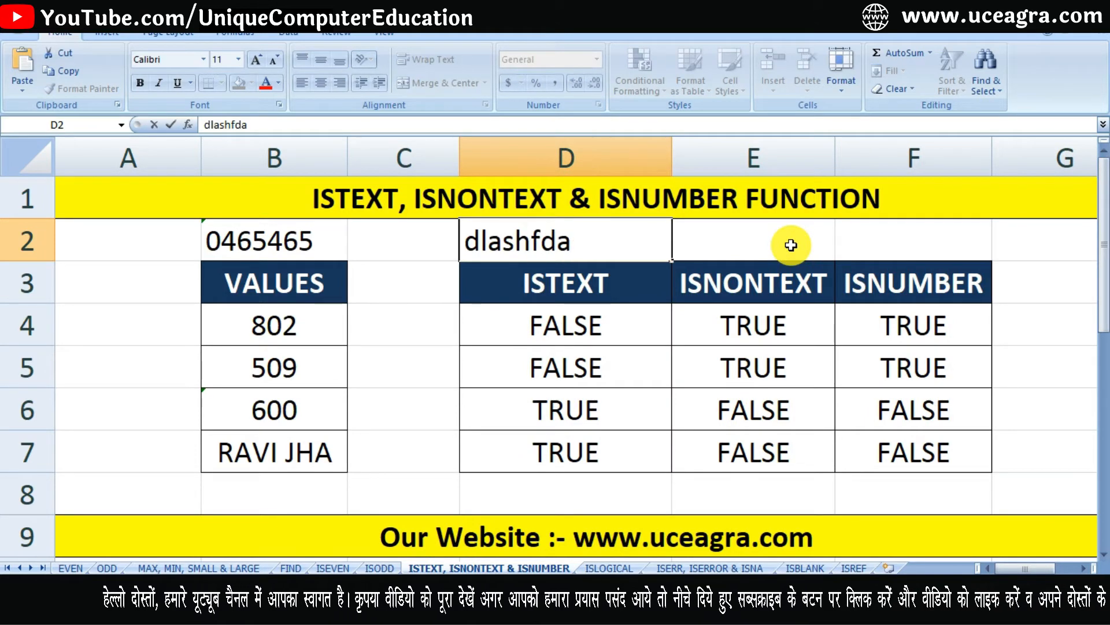
pyautogui.press('Return')
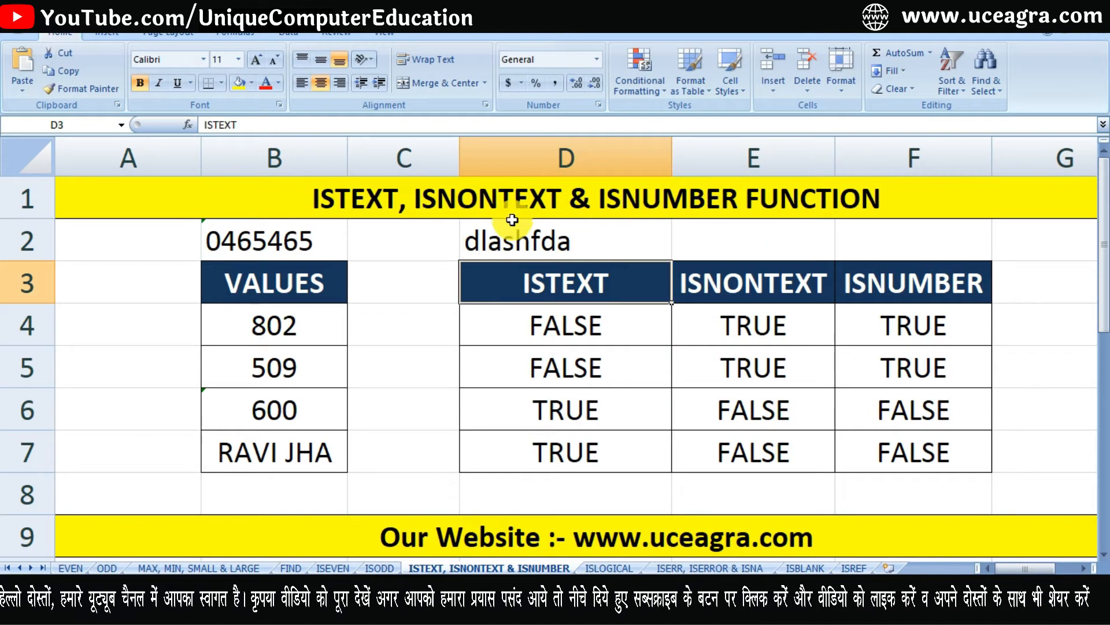
# Step: Enter the sample number 654 in E2 to compare its alignment with the text in D2
pyautogui.click(752, 244)
pyautogui.write('654')
pyautogui.press('Return')
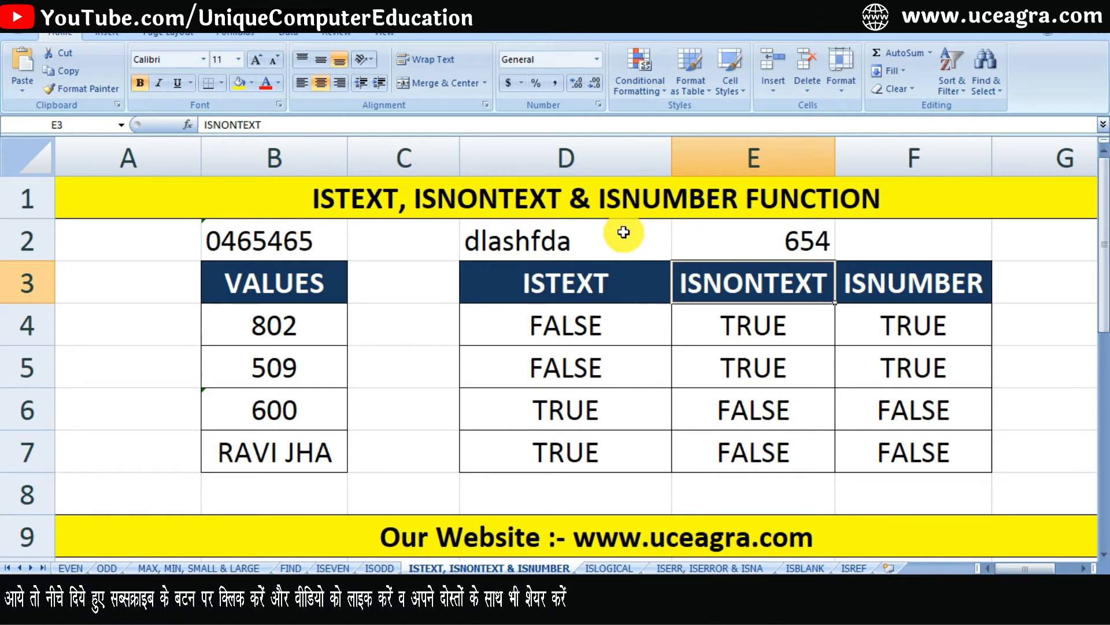
# Step: Clear the samples in D2:E2 and enter 85464 in D2 as text with a leading apostrophe
pyautogui.moveTo(619, 234); pyautogui.dragTo(745, 242)
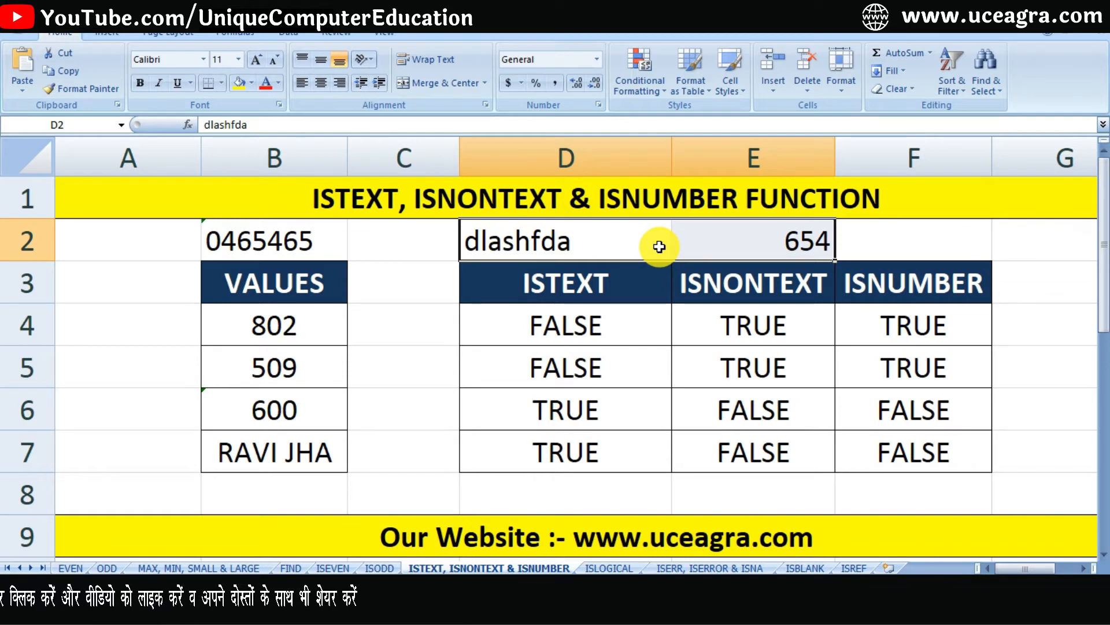
pyautogui.press('Delete')
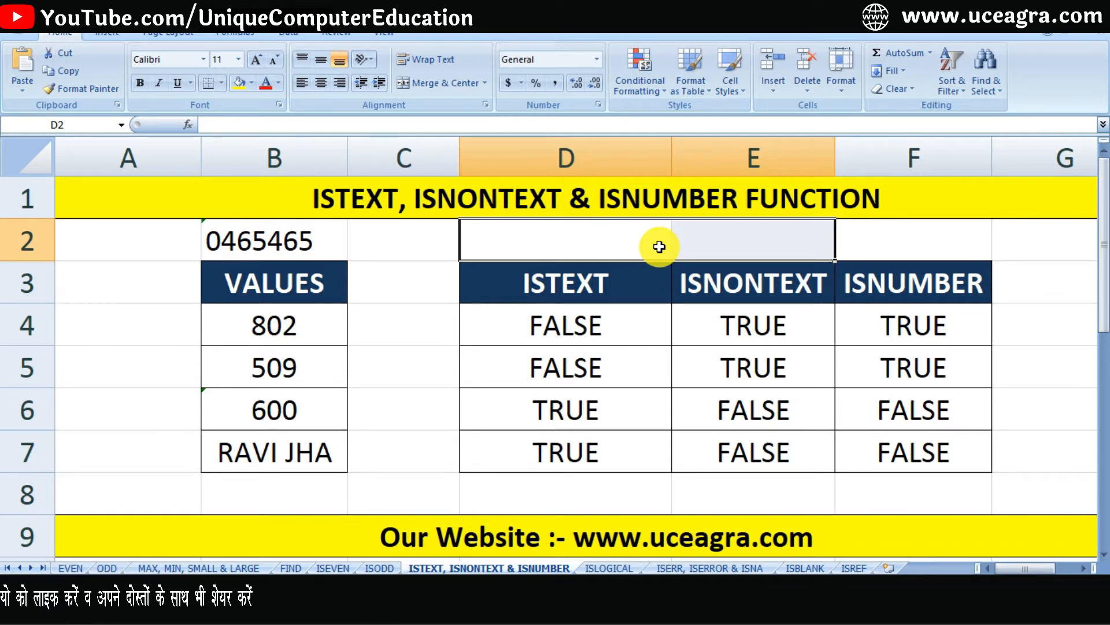
pyautogui.click(465, 243)
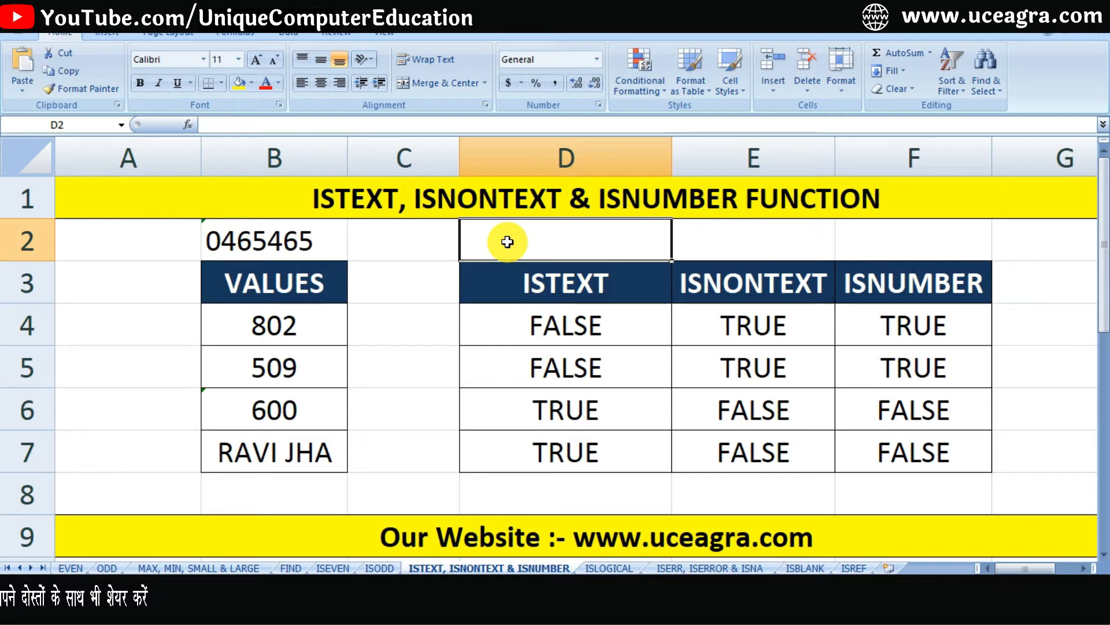
pyautogui.write("'85464")
pyautogui.press('Return')
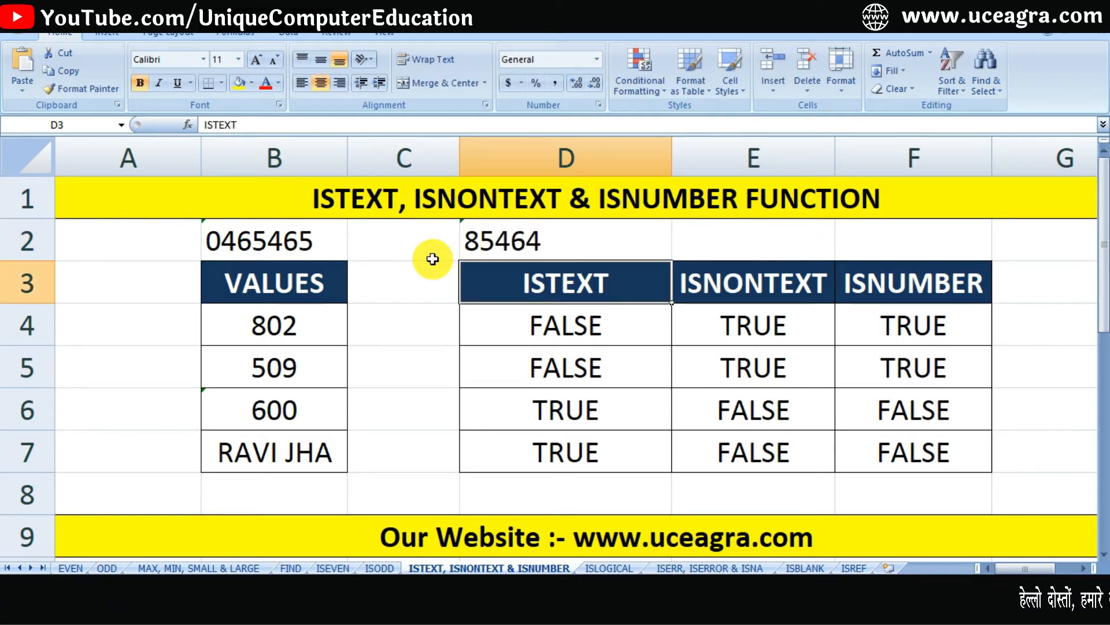
# Step: Ignore the error flagged on the text-stored number in D2
pyautogui.click(493, 238)
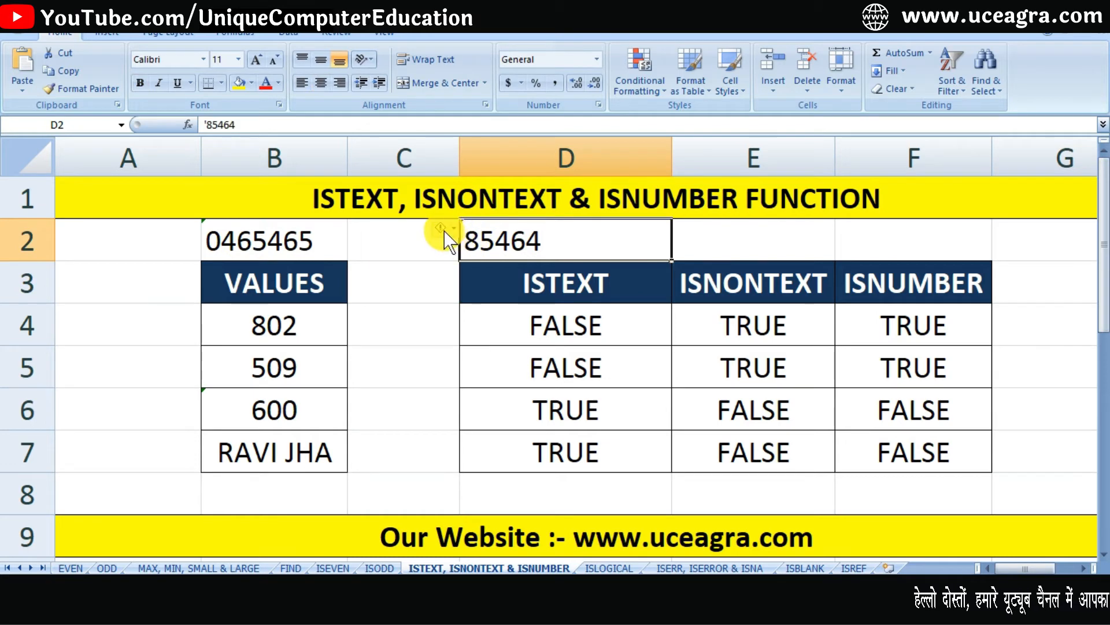
pyautogui.click(441, 227)
pyautogui.click(508, 314)
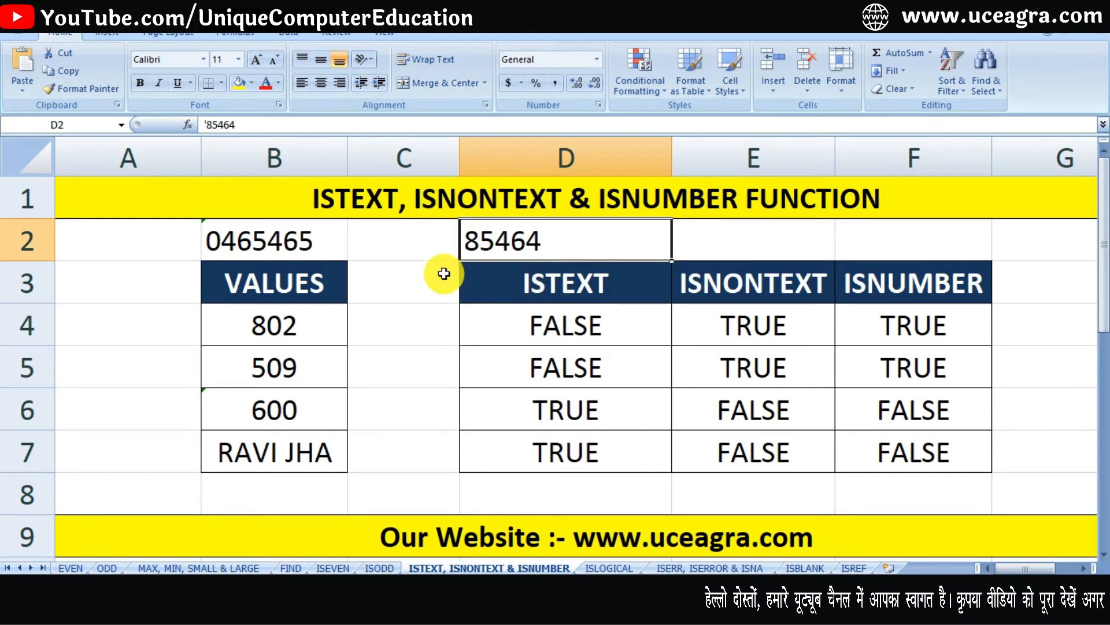
# Step: Clear the sample numbers stored as text from D2 and B2
pyautogui.press('Delete')
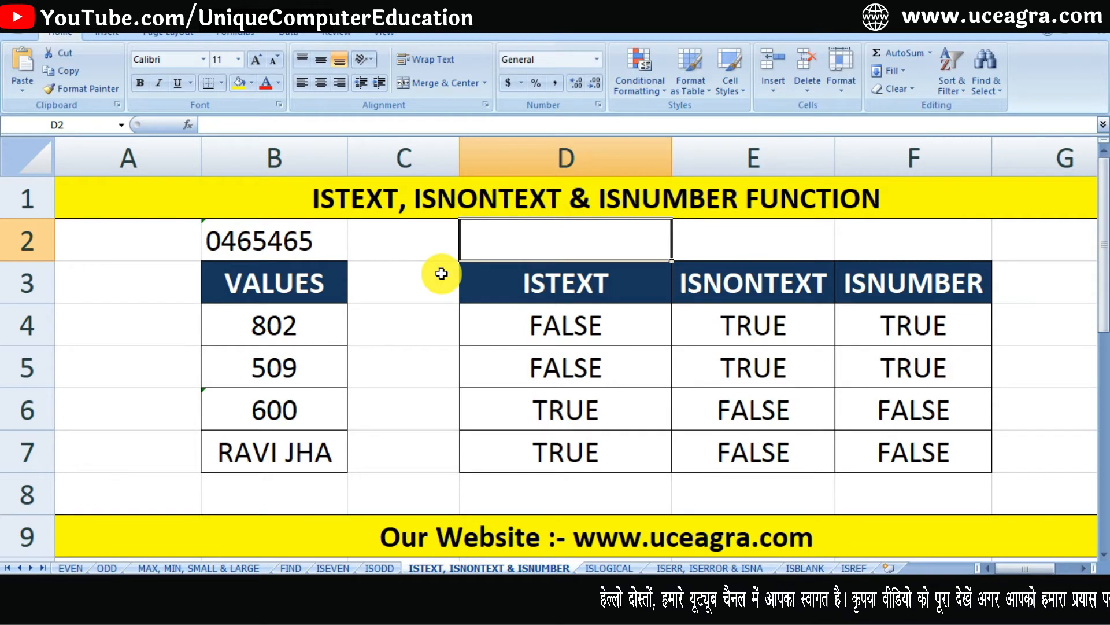
pyautogui.click(323, 251)
pyautogui.press('Delete')
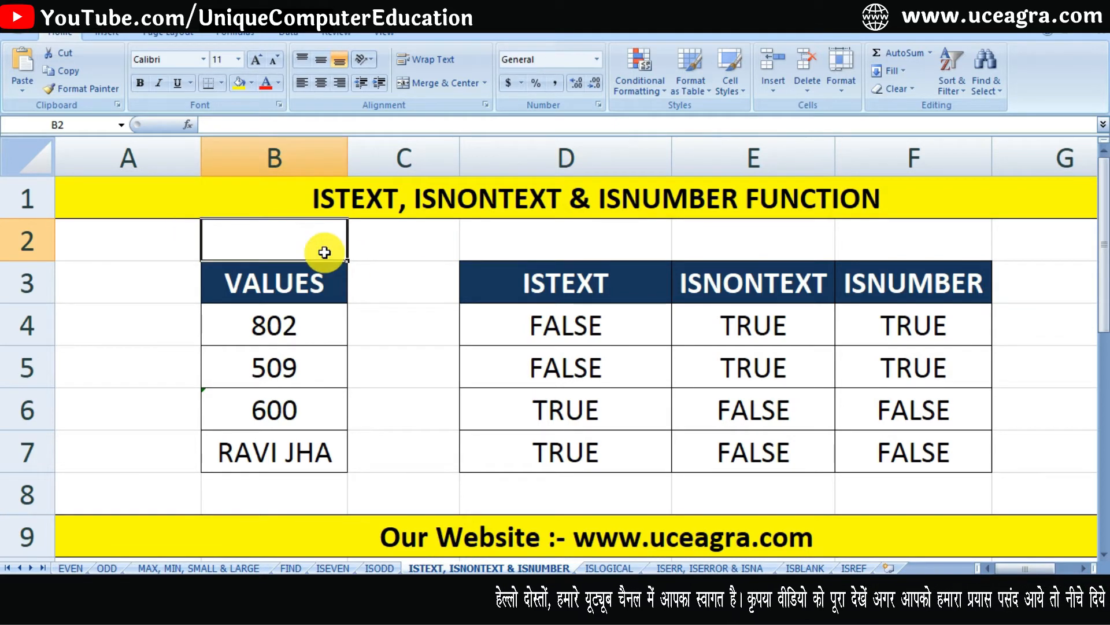
# Step: Review the ISTEXT, ISNONTEXT and ISNUMBER results in D4:F7 against the values in B4 to B6
pyautogui.click(291, 398)
pyautogui.click(579, 339)
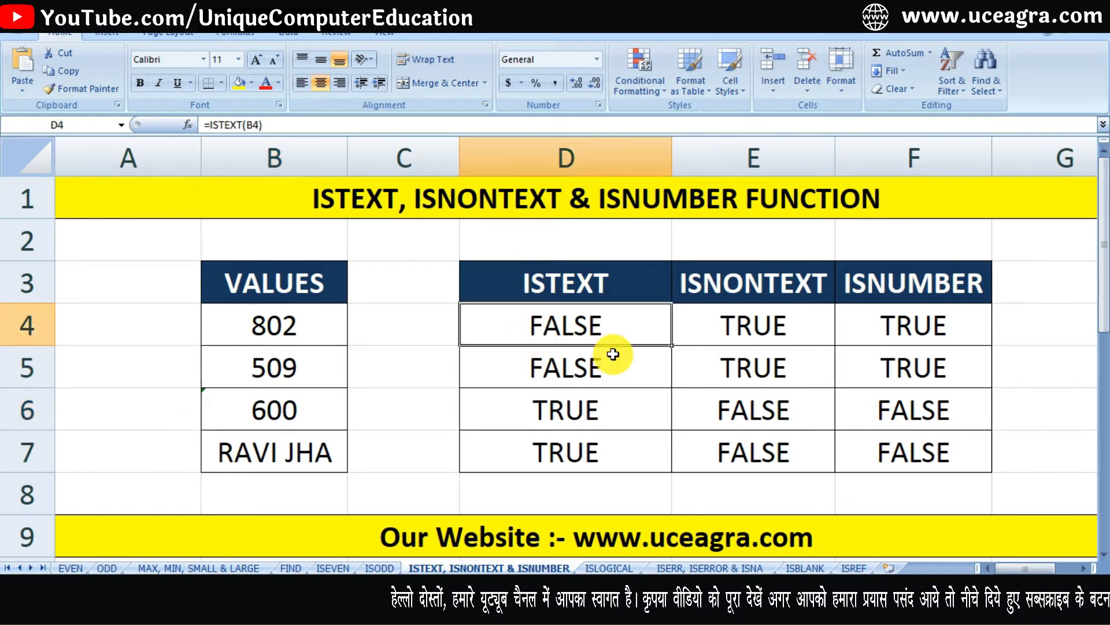
pyautogui.moveTo(613, 354); pyautogui.dragTo(914, 457)
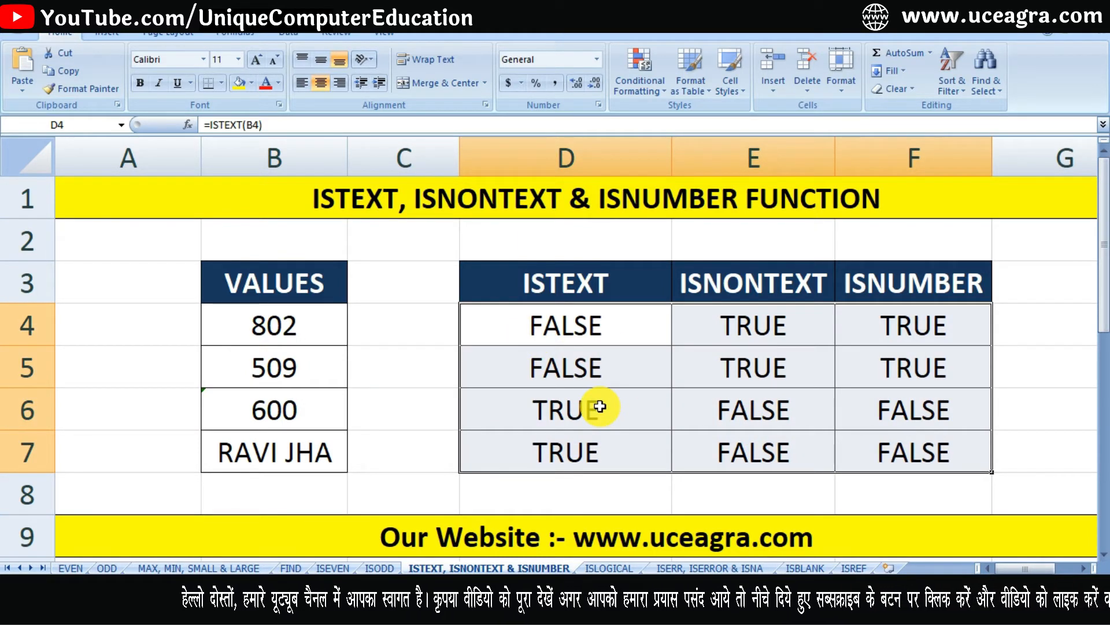
pyautogui.click(283, 317)
pyautogui.click(272, 382)
pyautogui.click(272, 414)
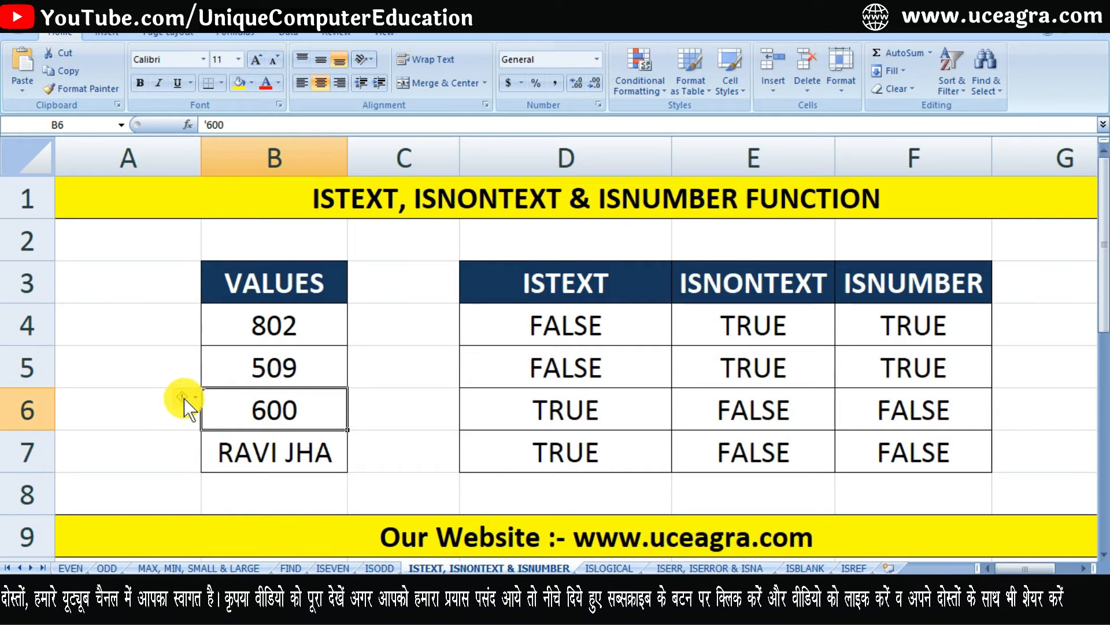
# Step: Remove the leading apostrophe from the value in B6 to store 600 as a number
pyautogui.doubleClick(305, 410)
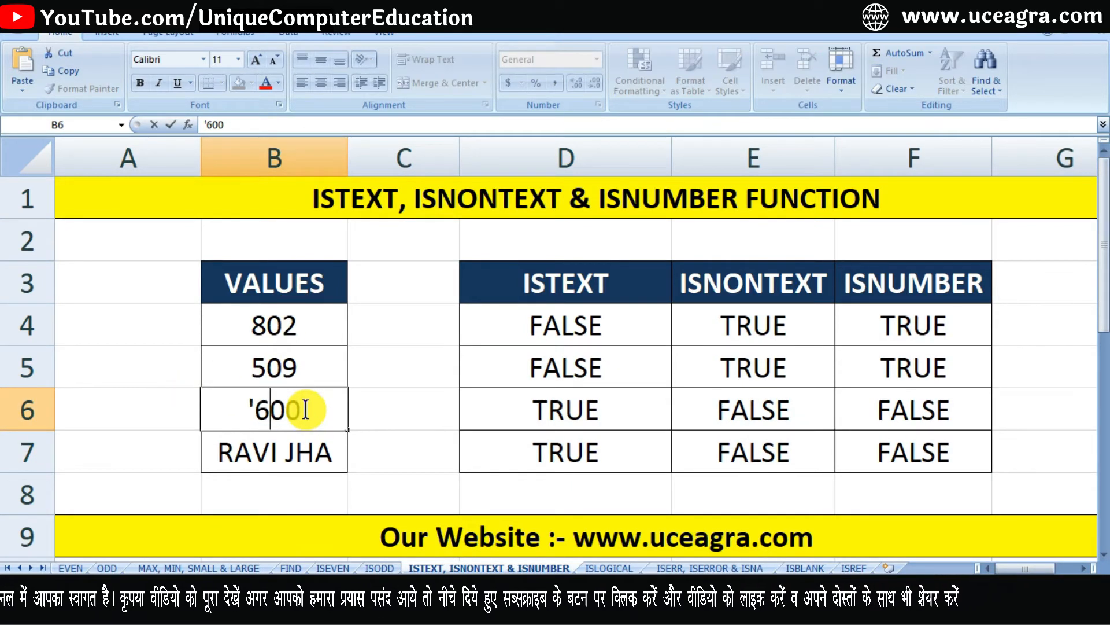
pyautogui.press('Left')
pyautogui.hotkey('shift', 'Left')
pyautogui.press('Delete')
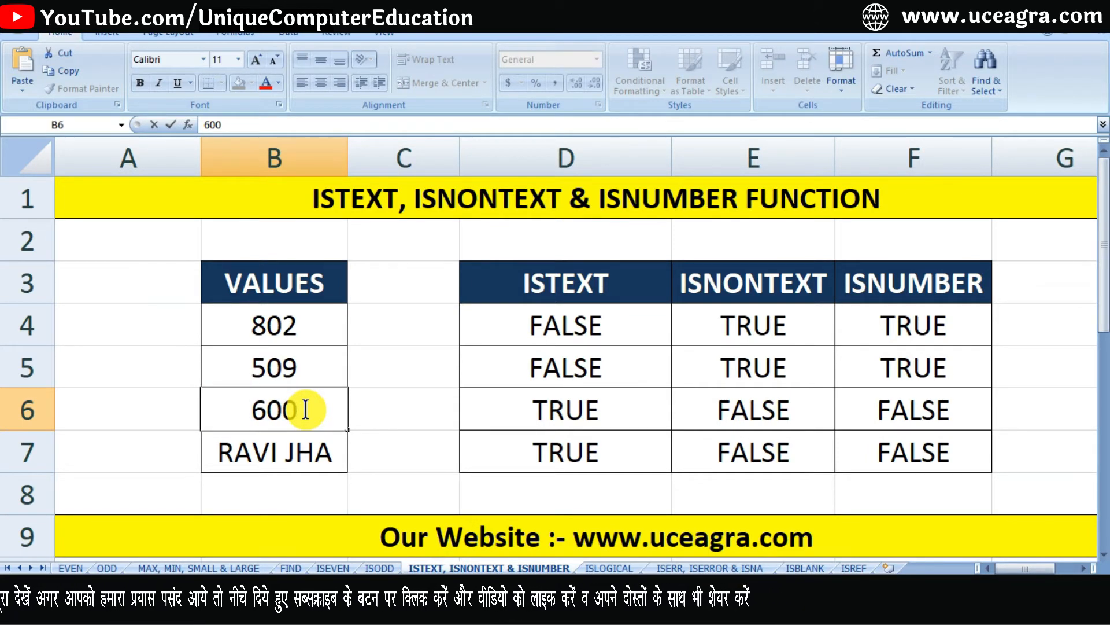
pyautogui.press('Return')
# Step: Check the ISTEXT, ISNONTEXT and ISNUMBER formulas and their results for B6 in row 6
pyautogui.click(625, 407)
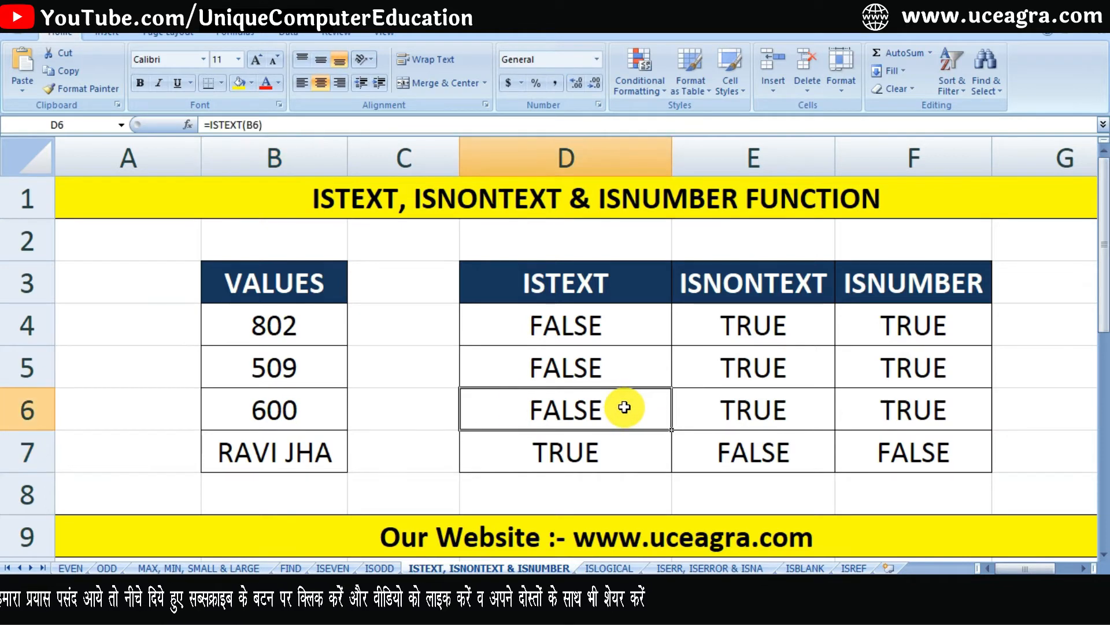
pyautogui.click(762, 420)
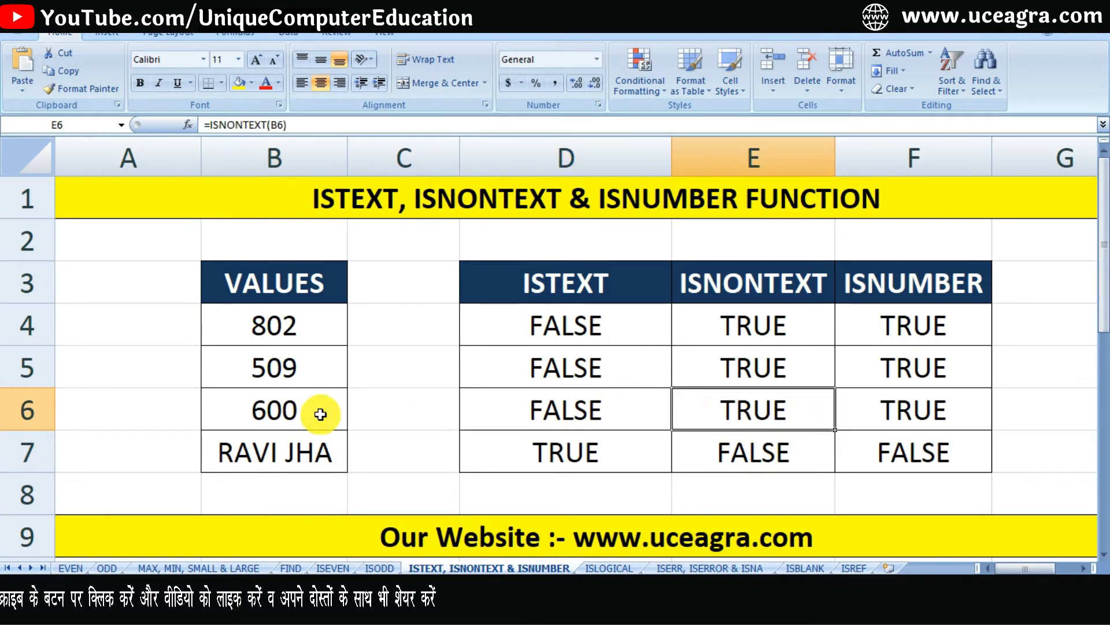
pyautogui.click(956, 409)
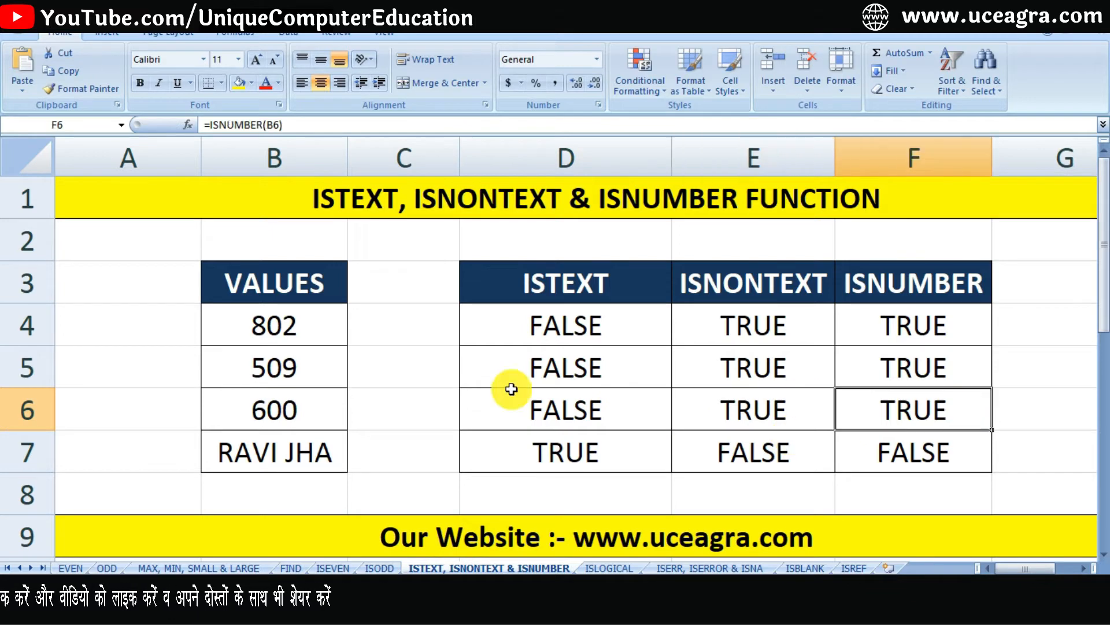